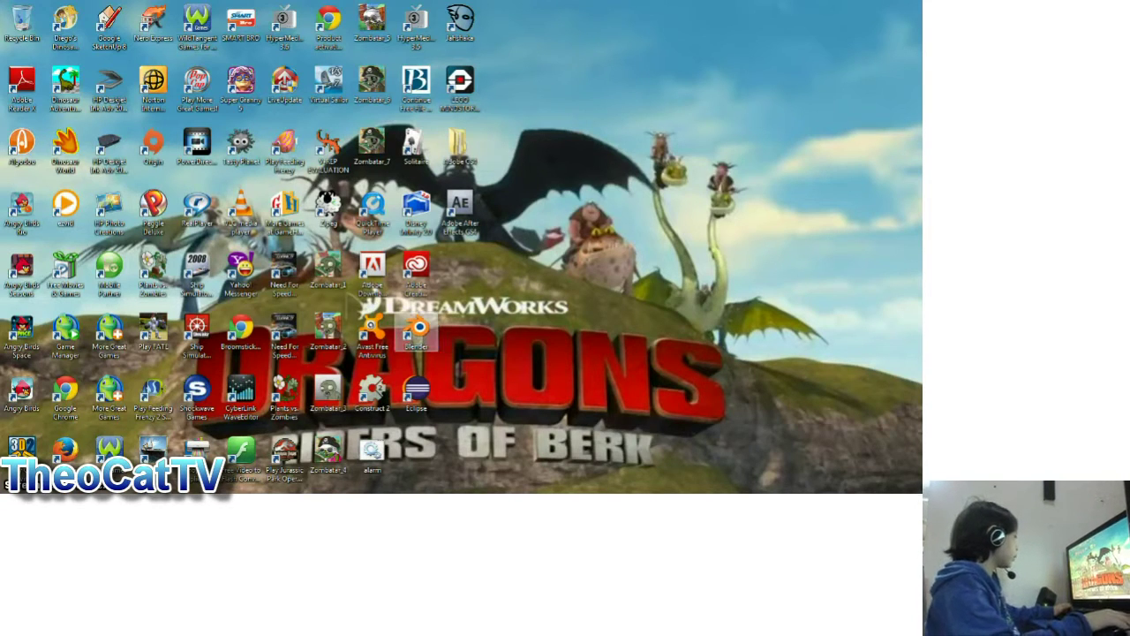
# Launch Blender and open the recent file dragons.blend
pyautogui.doubleClick(417, 332)
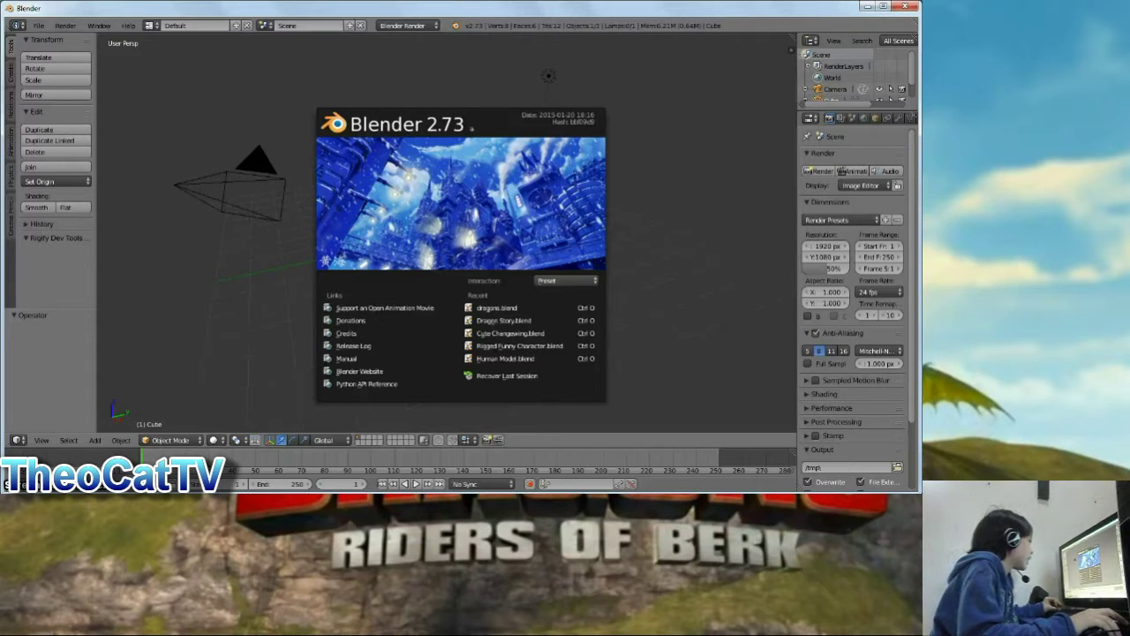
pyautogui.click(499, 308)
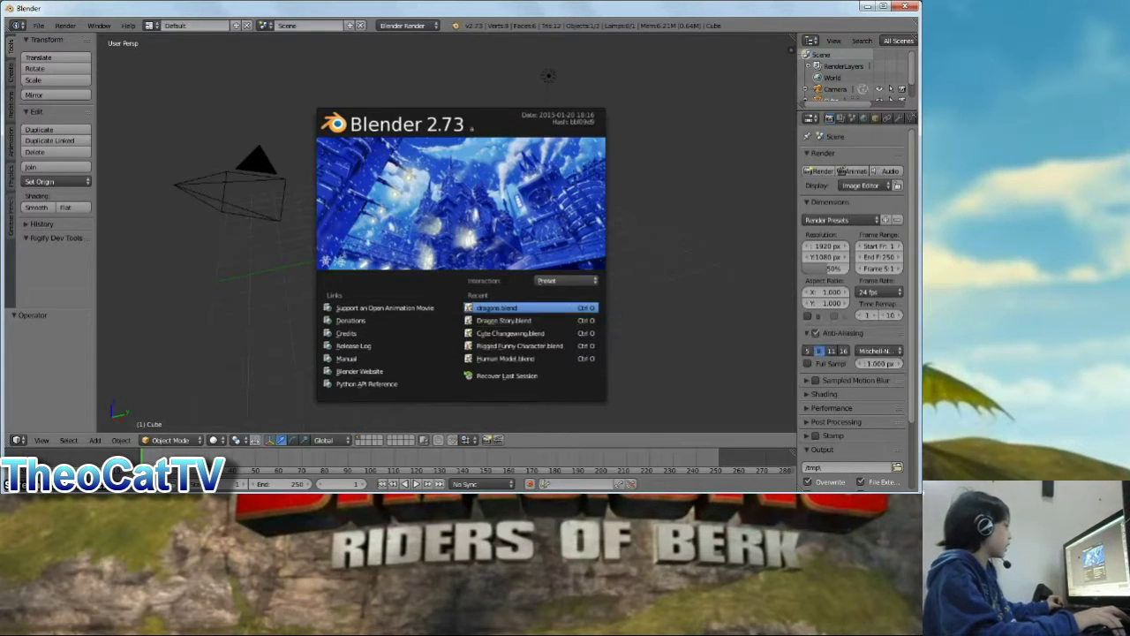
pyautogui.moveTo(529, 203); pyautogui.dragTo(512, 167, button='middle')
# Look through the Deadly Nadder, Gronckle, Hideous Zippleback, Monstrous Nightmare and Night Fury scenes, examining the dragon models from several angles
pyautogui.click(826, 66)
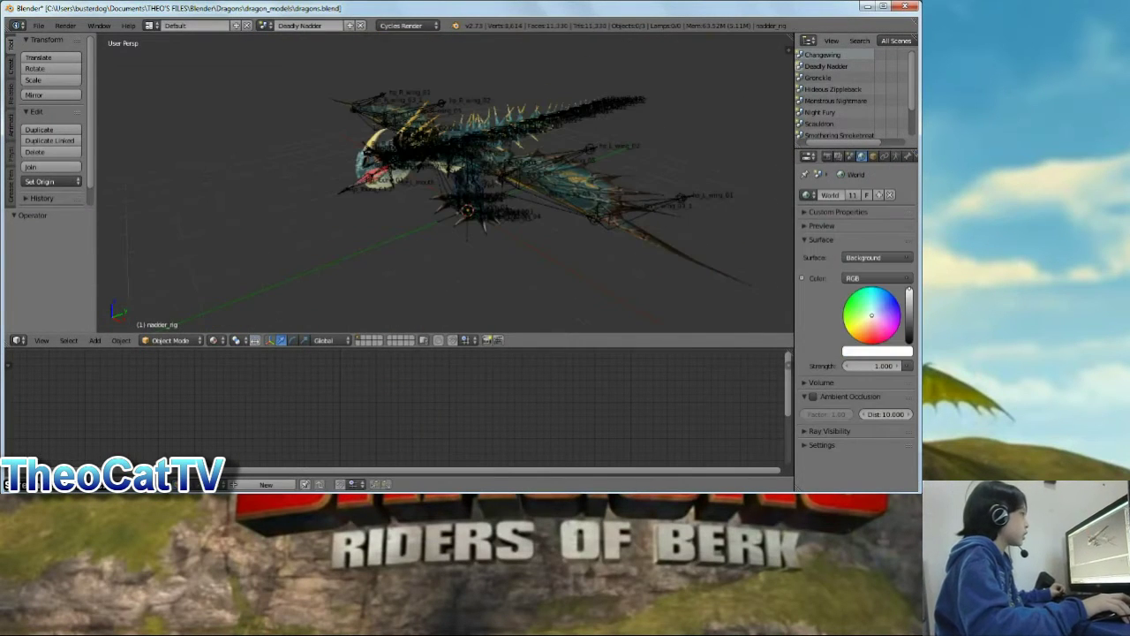
pyautogui.click(818, 77)
pyautogui.click(833, 89)
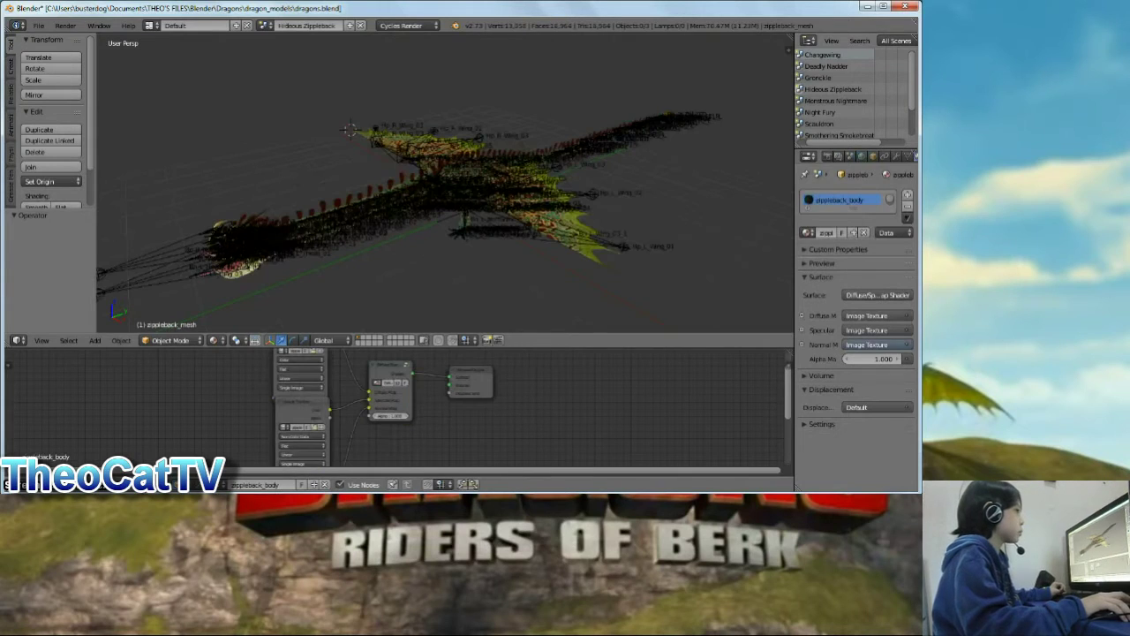
pyautogui.click(835, 100)
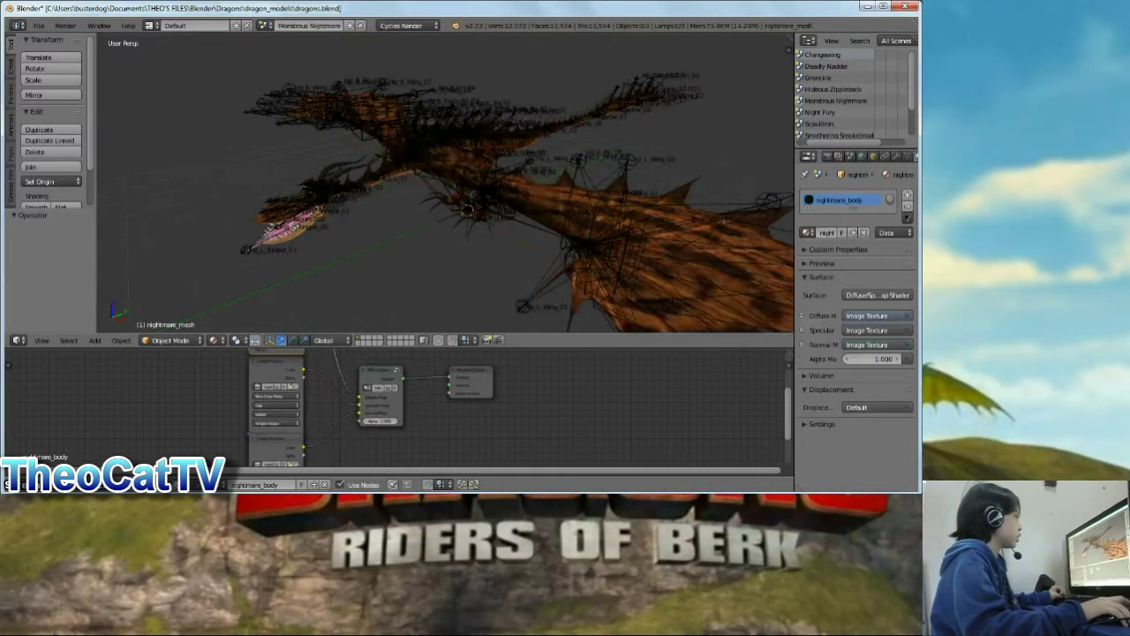
pyautogui.click(819, 112)
pyautogui.moveTo(423, 220); pyautogui.dragTo(892, 212, button='middle')
pyautogui.moveTo(265, 203); pyautogui.dragTo(679, 190, button='middle')
pyautogui.moveTo(354, 190); pyautogui.dragTo(389, 221, button='middle')
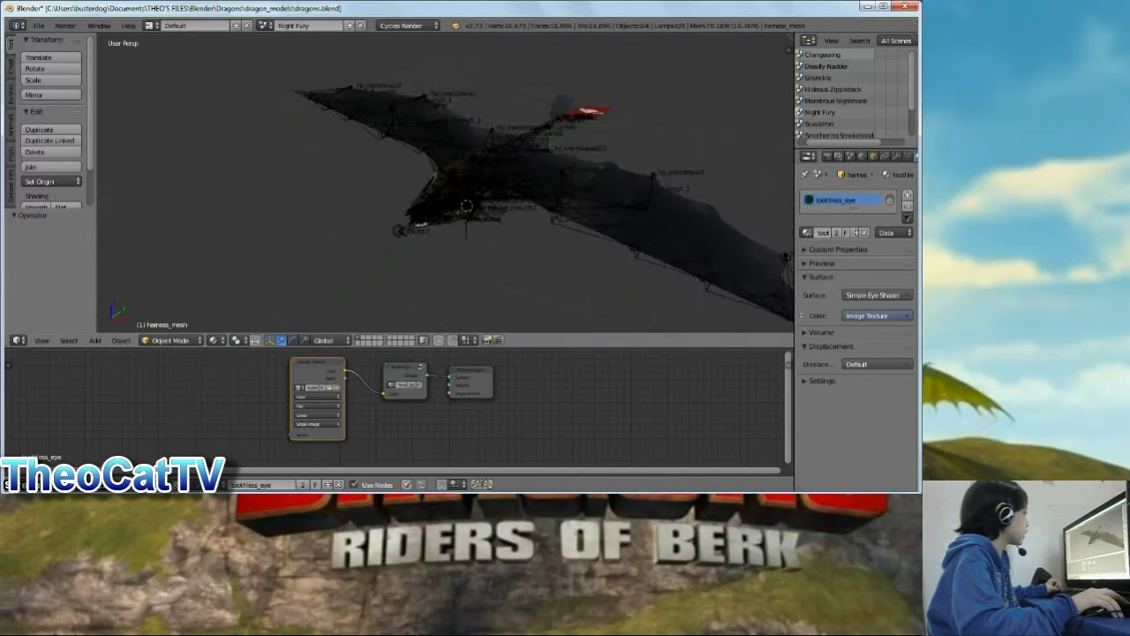
pyautogui.scroll(4, 446, 183)
pyautogui.moveTo(446, 184); pyautogui.dragTo(499, 176, button='middle')
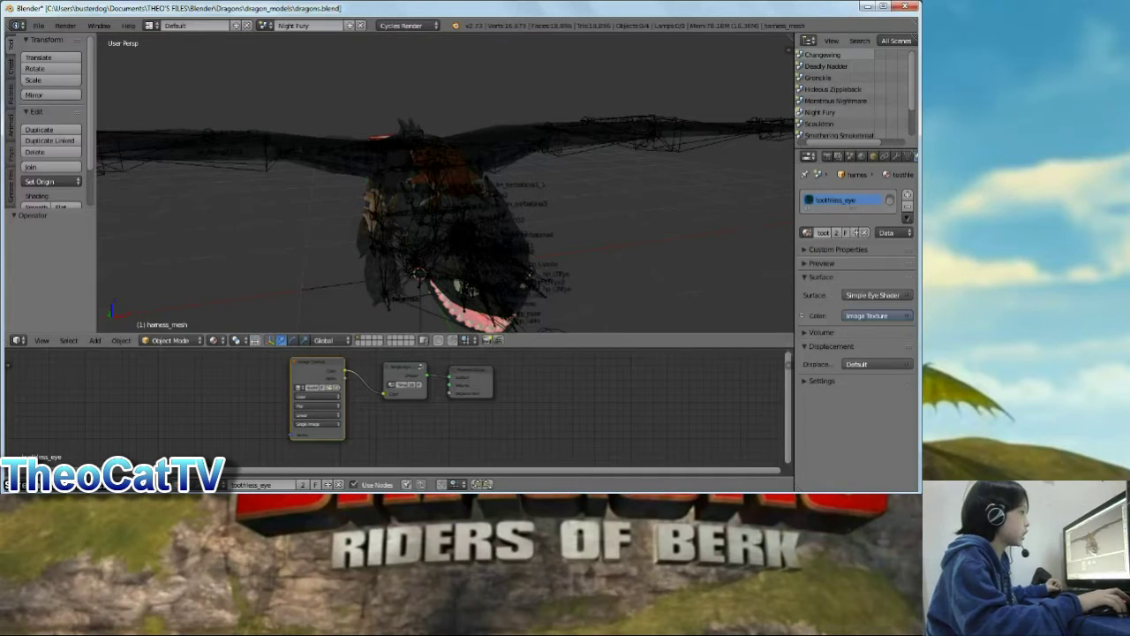
# Switch to the Changewing scene and bring the dragon's whole body into view
pyautogui.click(823, 54)
pyautogui.moveTo(530, 177); pyautogui.dragTo(256, 181, button='middle')
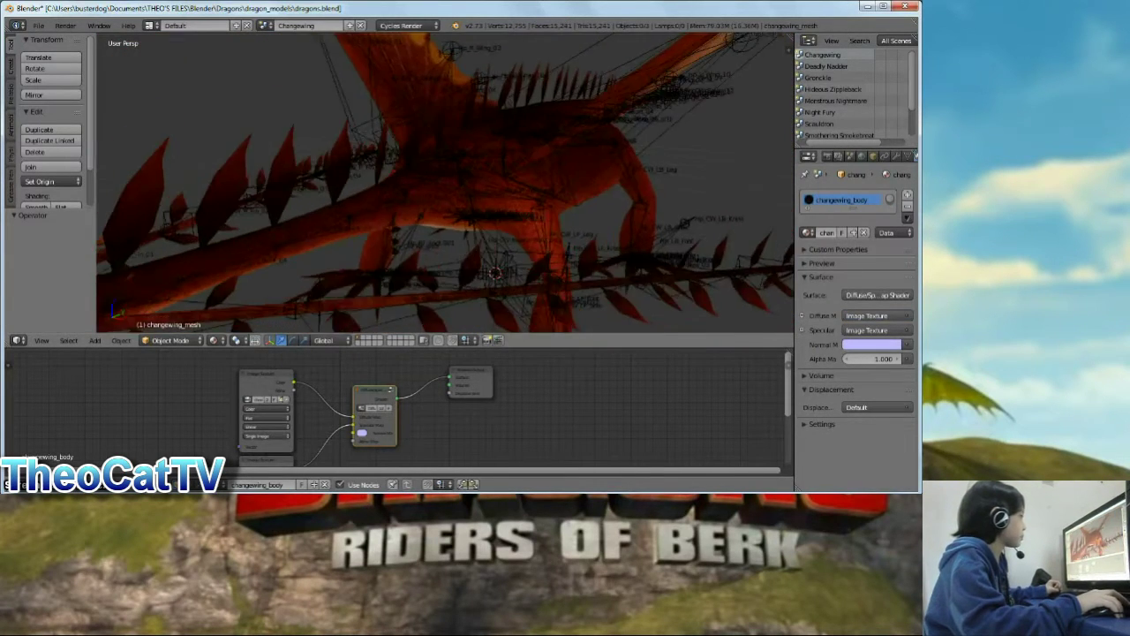
pyautogui.scroll(-4, 445, 182)
pyautogui.moveTo(445, 183)
pyautogui.mouseDown(button='middle')
pyautogui.moveTo(609, 163)
pyautogui.moveTo(557, 199)
pyautogui.moveTo(397, 173)
pyautogui.moveTo(574, 203)
pyautogui.moveTo(498, 226)
pyautogui.moveTo(393, 167)
pyautogui.moveTo(485, 216)
pyautogui.moveTo(446, 199)
pyautogui.mouseUp(button='middle')
pyautogui.moveTo(353, 224); pyautogui.dragTo(302, 206, button='middle')
# Select the Changewing's armature and turn off the display of its bone names
pyautogui.rightClick(302, 206)
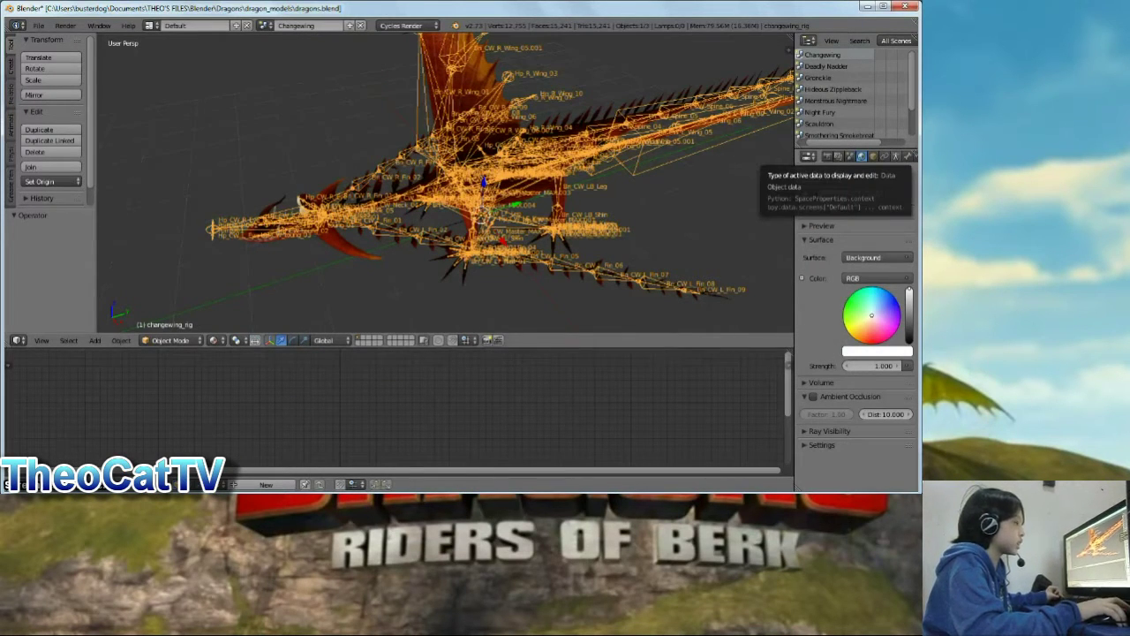
pyautogui.click(895, 156)
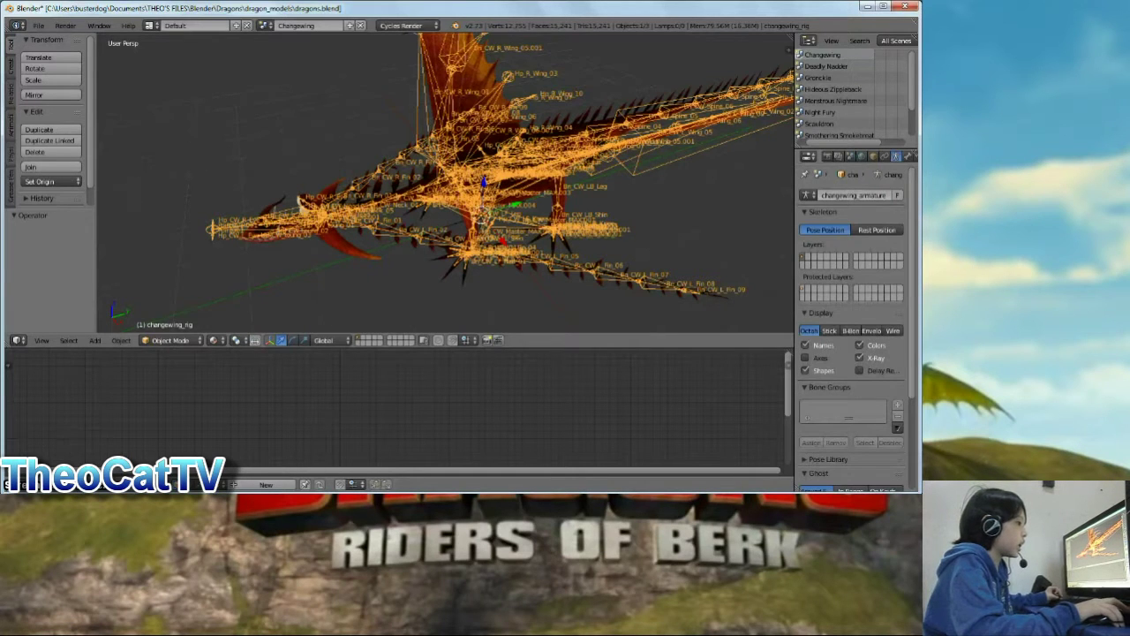
pyautogui.click(806, 345)
pyautogui.moveTo(636, 203); pyautogui.dragTo(128, 203, button='middle')
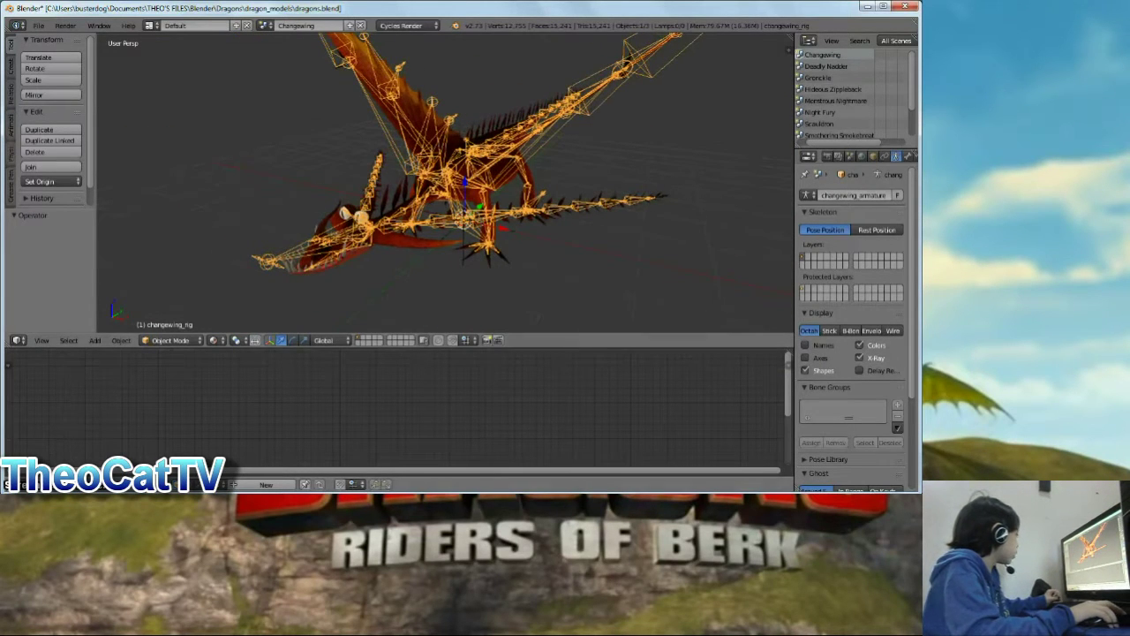
# Put the Changewing armature into Pose Mode
pyautogui.click(171, 340)
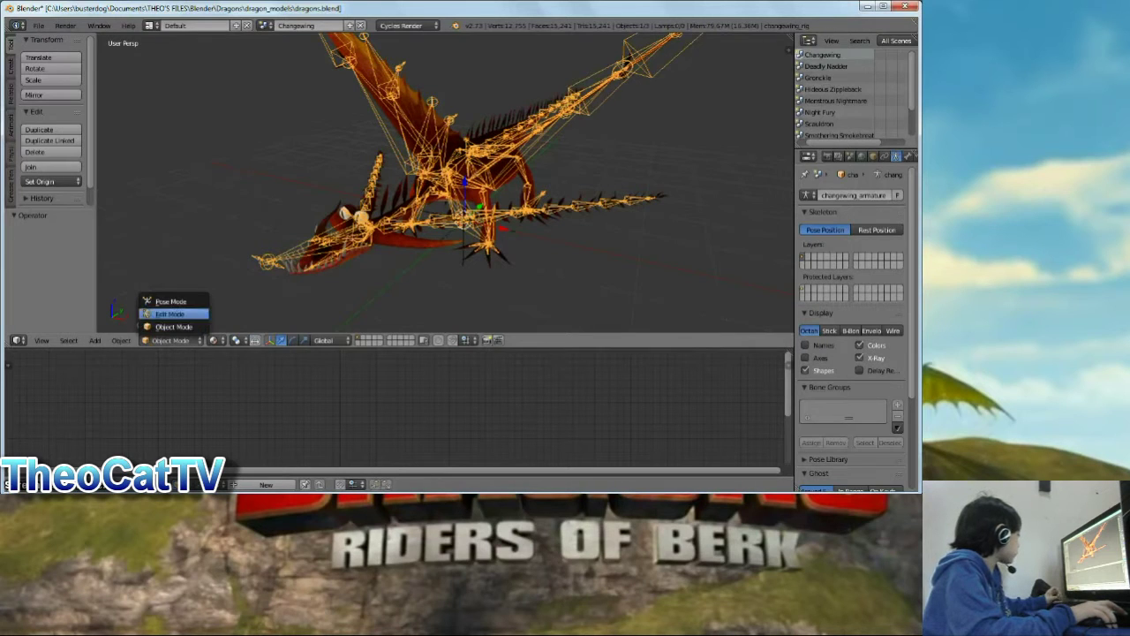
pyautogui.click(170, 301)
pyautogui.moveTo(530, 150); pyautogui.dragTo(212, 154, button='middle')
# Change the node editor area to a Timeline and enable automatic keyframing
pyautogui.click(17, 484)
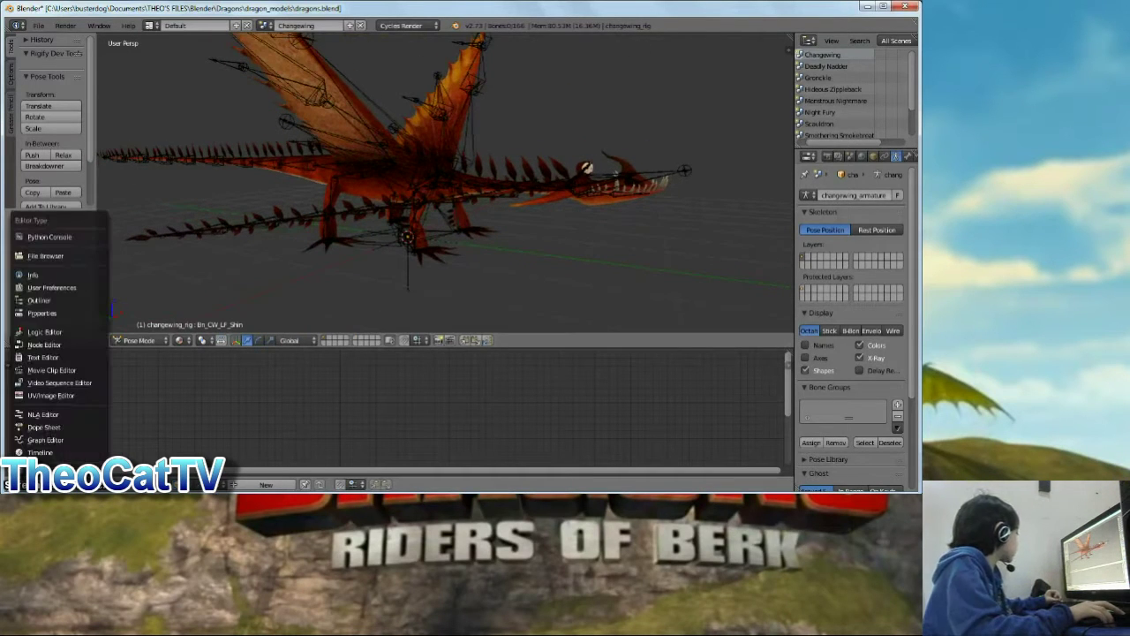
pyautogui.click(39, 452)
pyautogui.moveTo(548, 212); pyautogui.dragTo(362, 202, button='middle')
pyautogui.click(529, 484)
pyautogui.moveTo(476, 203); pyautogui.dragTo(356, 202, button='middle')
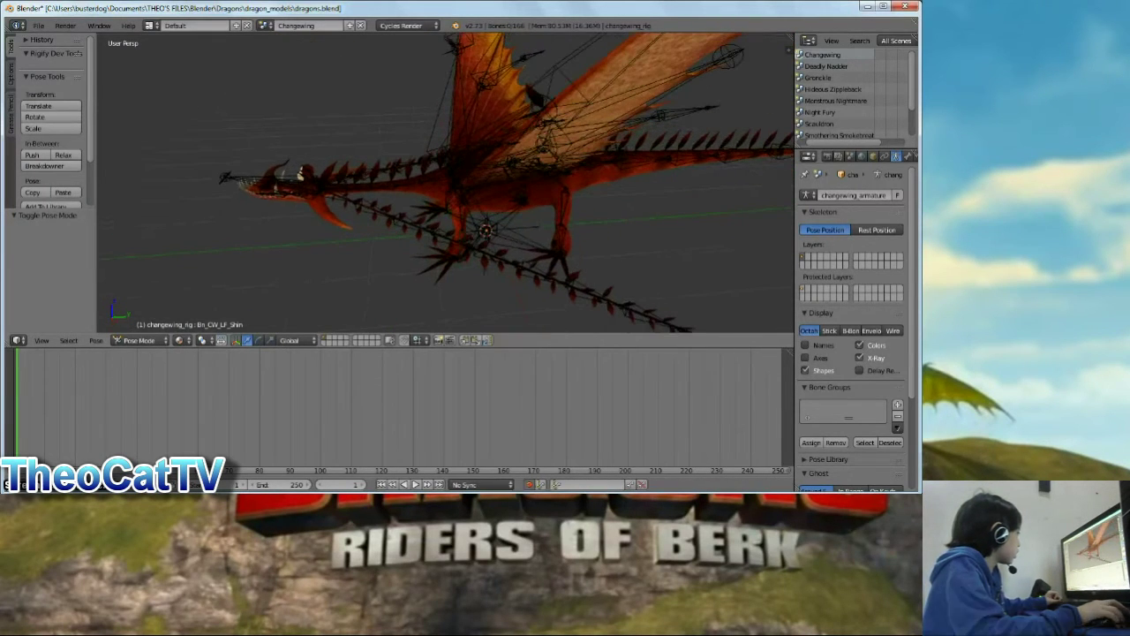
# Rotate the first neck bone by about -1.0 rad around the global X axis, raising the neck
pyautogui.rightClick(436, 178)
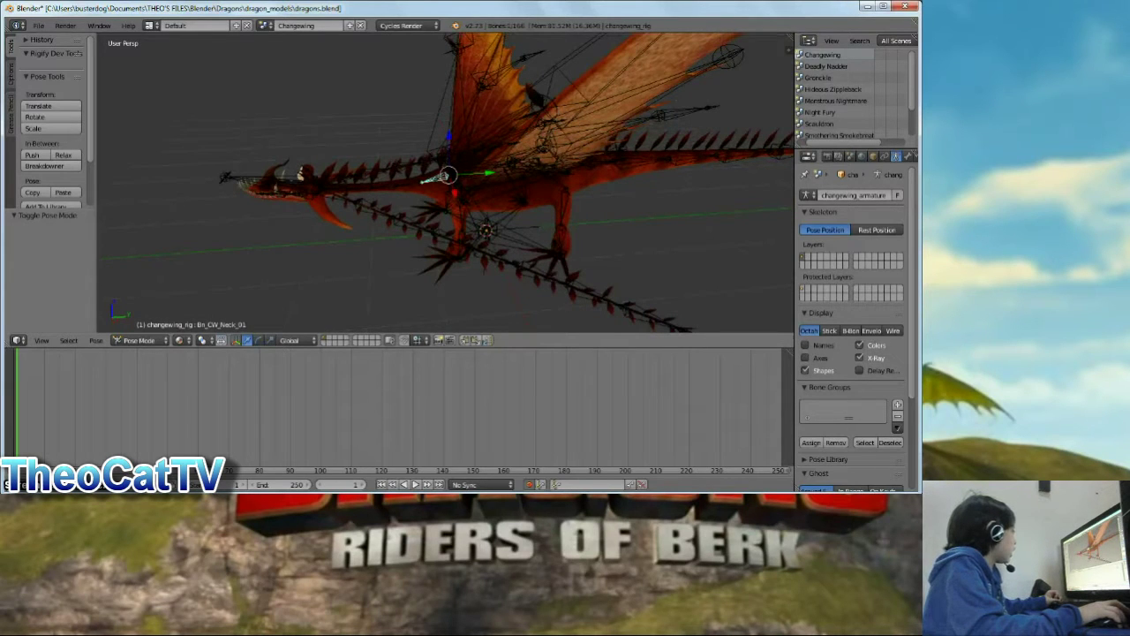
pyautogui.moveTo(436, 181); pyautogui.dragTo(367, 179, button='middle')
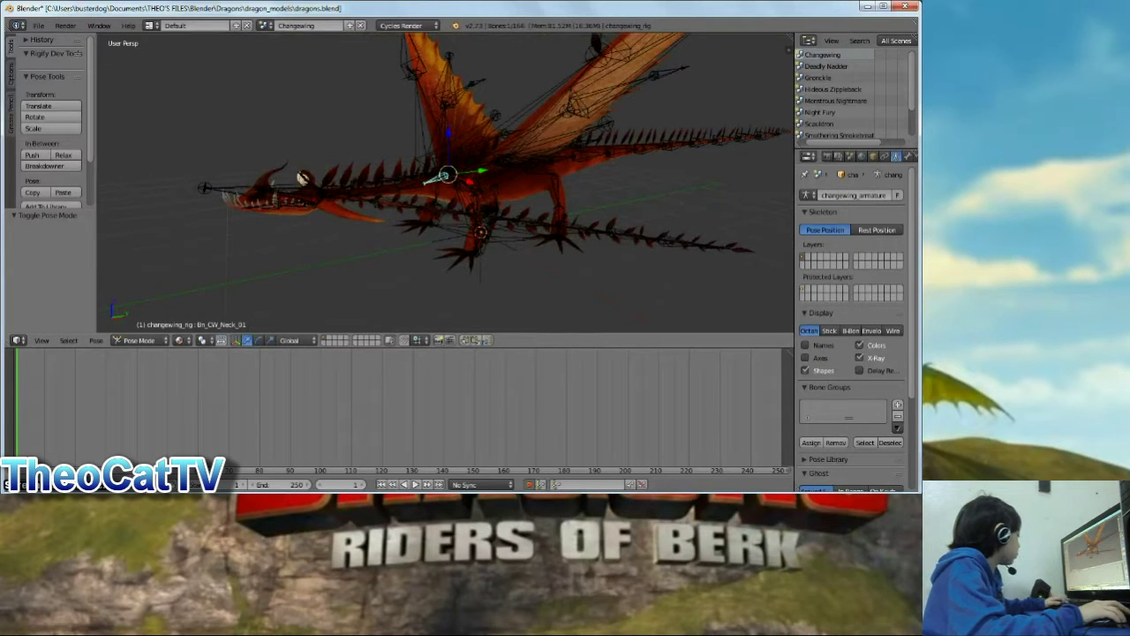
pyautogui.press('r')
pyautogui.press('x')
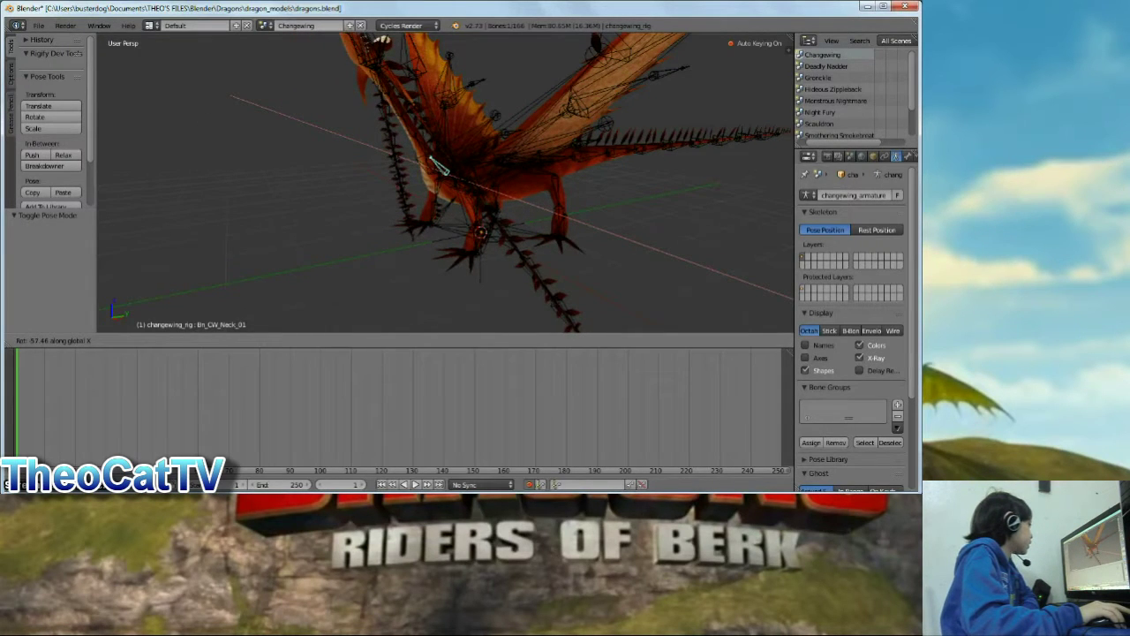
pyautogui.click(446, 181)
# Rotate the second neck bone by about -0.55 rad around the global X axis
pyautogui.moveTo(446, 181); pyautogui.dragTo(346, 175, button='middle')
pyautogui.rightClick(420, 147)
pyautogui.moveTo(421, 148); pyautogui.dragTo(447, 177, button='middle')
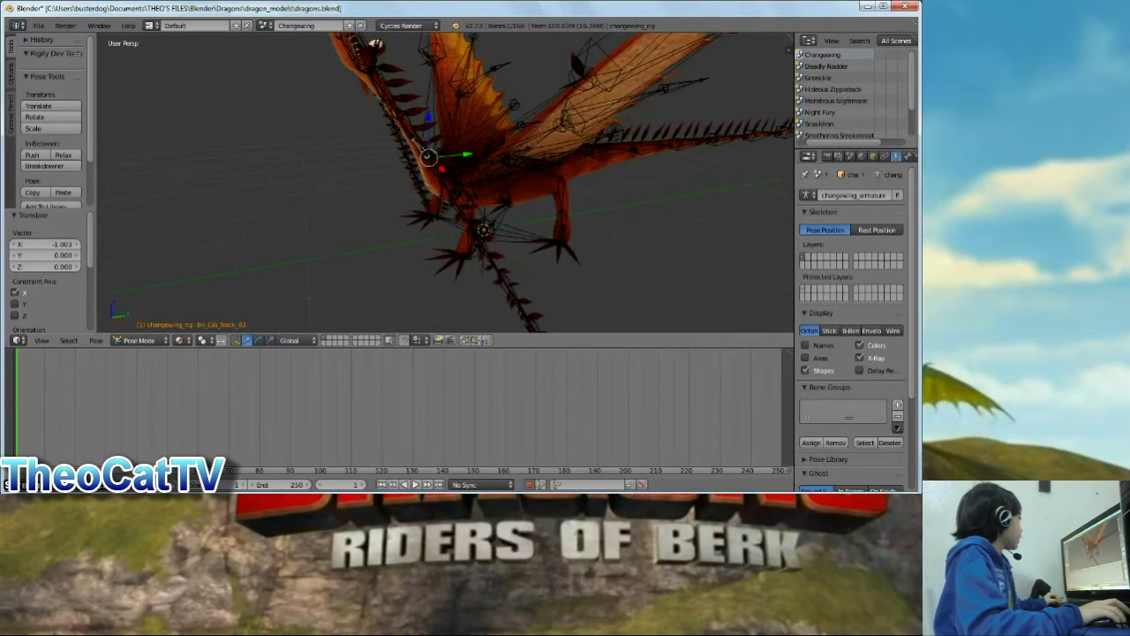
pyautogui.press('r')
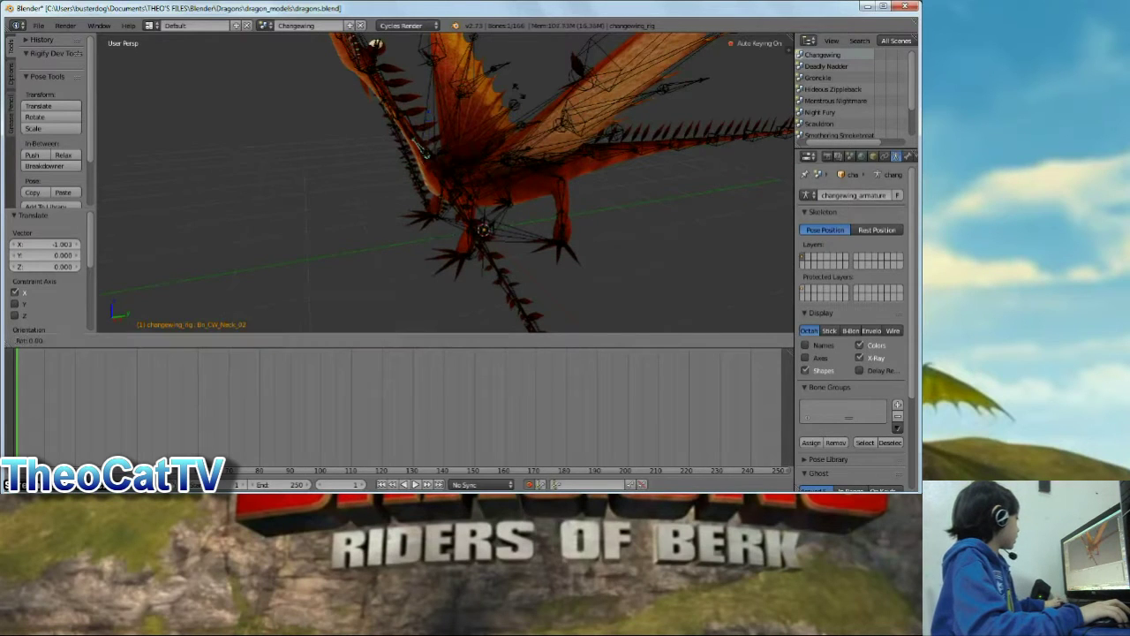
pyautogui.press('x')
pyautogui.click(538, 152)
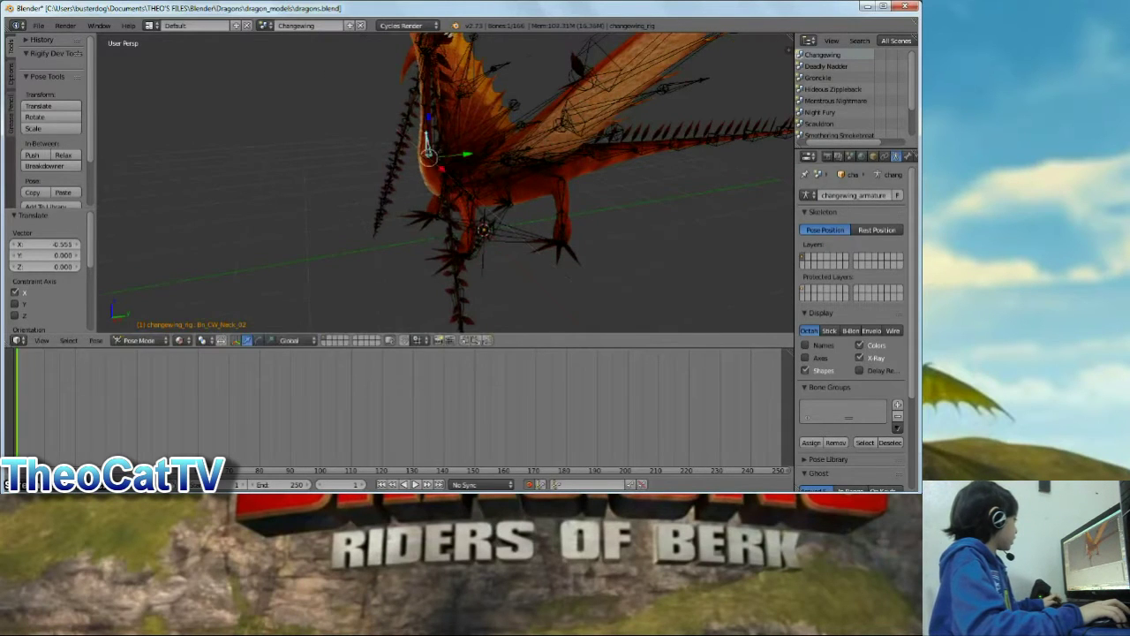
# Rotate the third neck bone by about 0.39 rad around the global X axis
pyautogui.moveTo(538, 152); pyautogui.dragTo(531, 134, button='middle')
pyautogui.rightClick(426, 128)
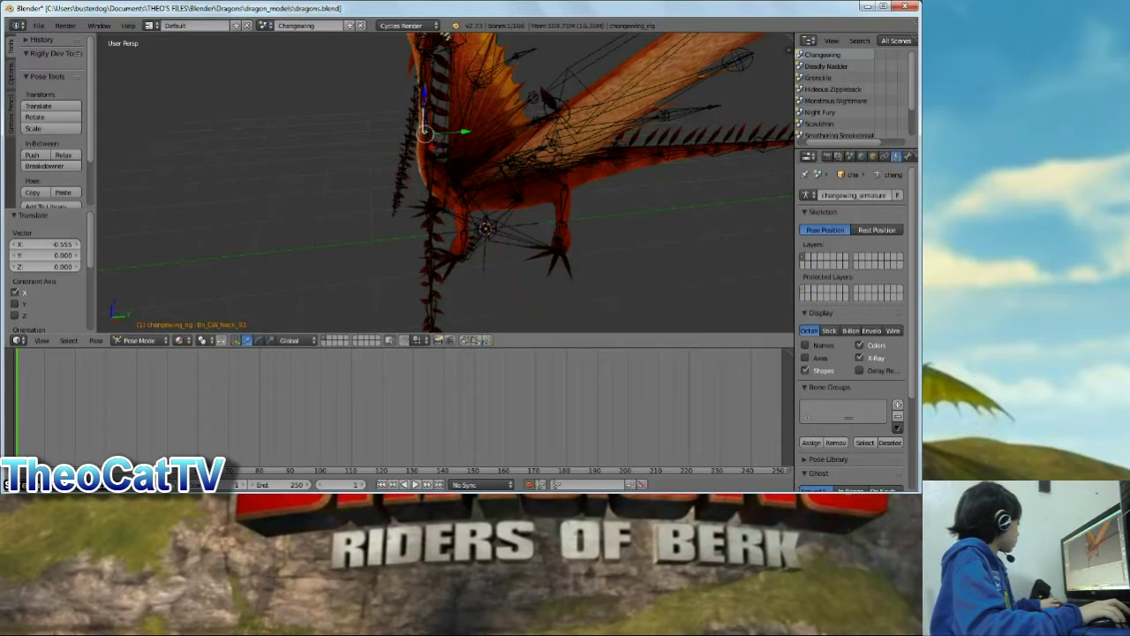
pyautogui.press('r')
pyautogui.press('x')
pyautogui.click(532, 97)
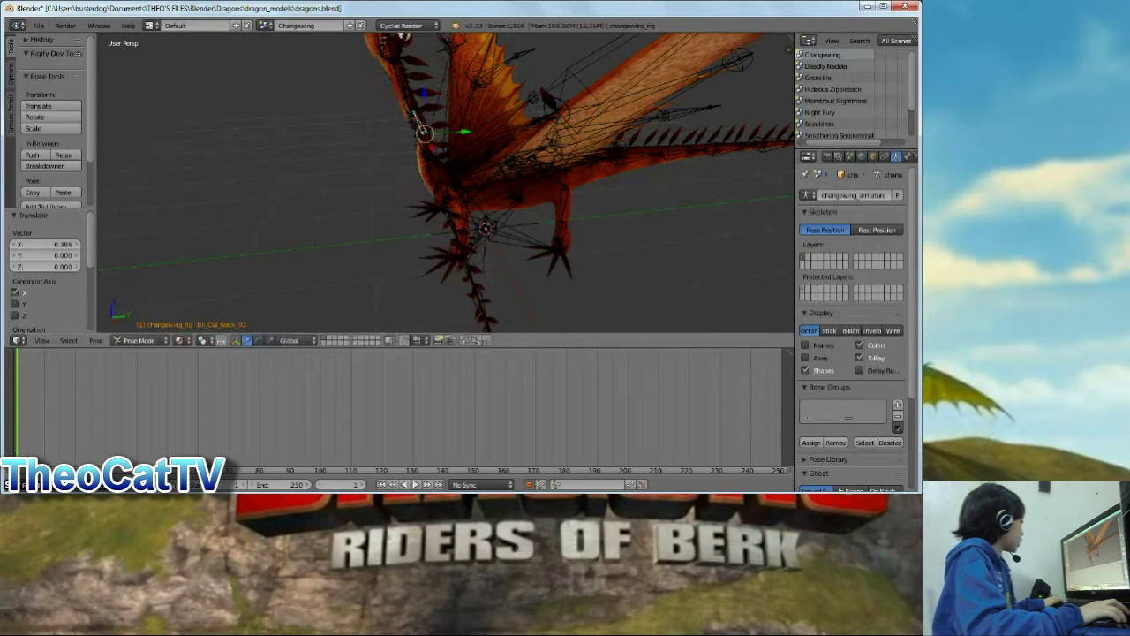
# Rotate the fourth neck bone by about 1.33 rad around the global X axis, bringing the head forward
pyautogui.press('r')
pyautogui.press('x')
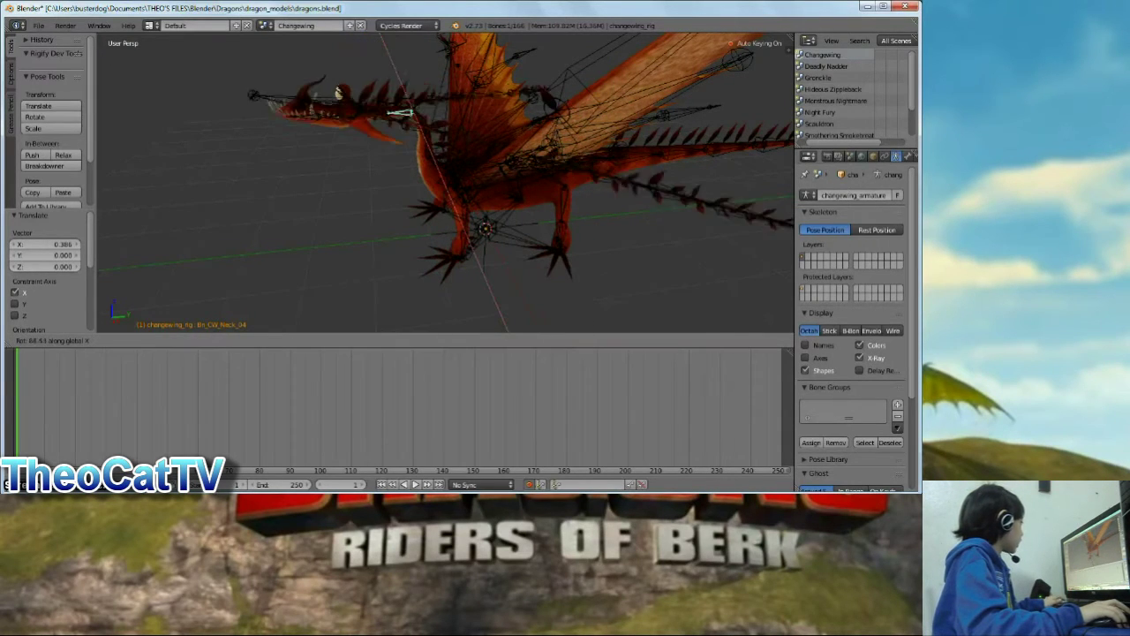
pyautogui.click(446, 183)
# Rotate the first left fin bone by about 0.32 rad and the first right fin bone by about -0.42 rad around global Z
pyautogui.moveTo(446, 183); pyautogui.dragTo(618, 191, button='middle')
pyautogui.moveTo(445, 216); pyautogui.dragTo(388, 88, button='middle')
pyautogui.moveTo(517, 199); pyautogui.dragTo(570, 190, button='middle')
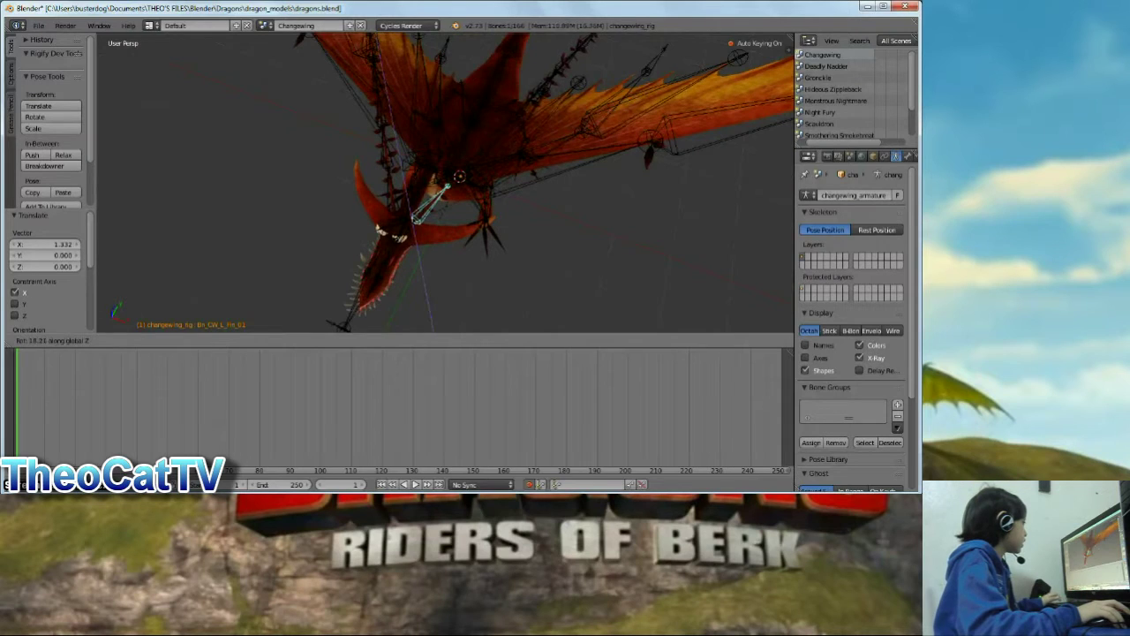
pyautogui.press('Return')
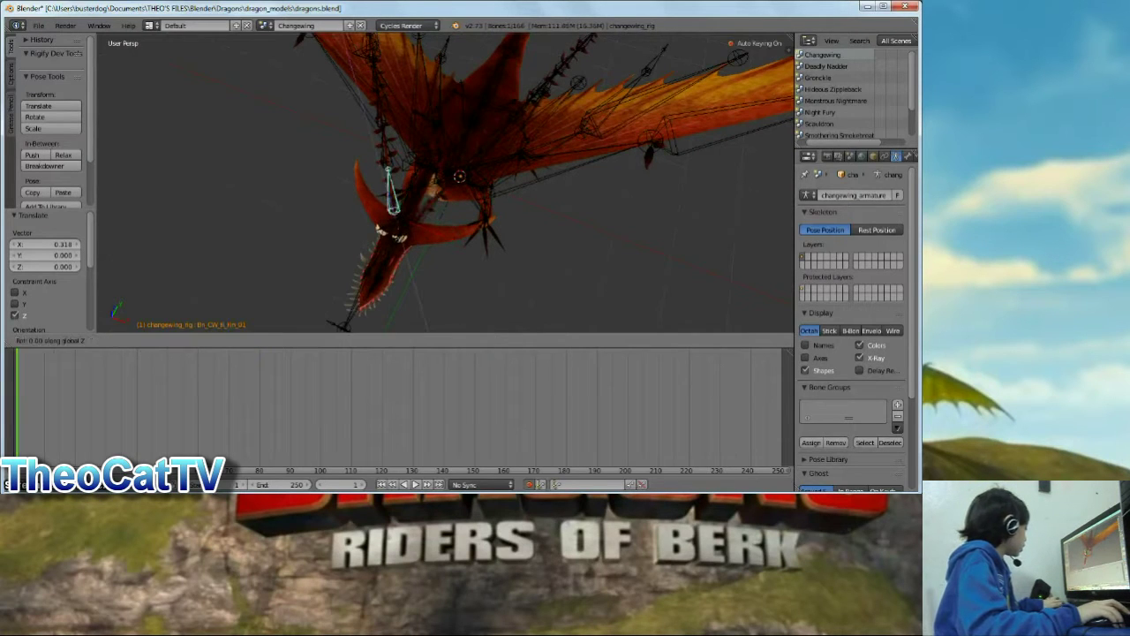
pyautogui.press('Return')
pyautogui.moveTo(529, 238); pyautogui.dragTo(508, 137, button='middle')
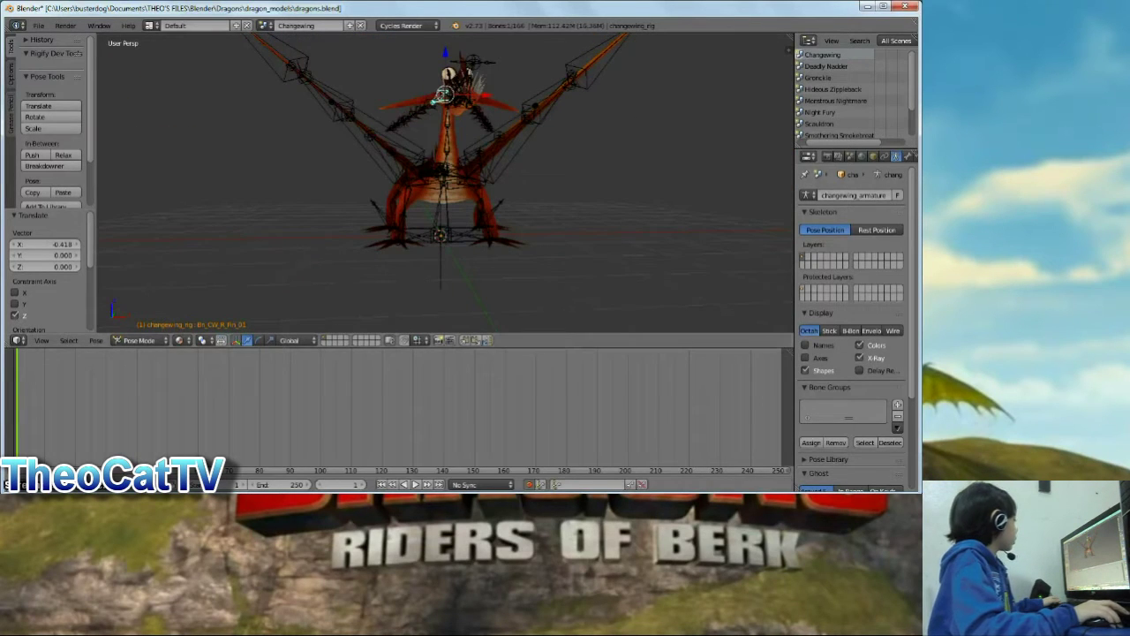
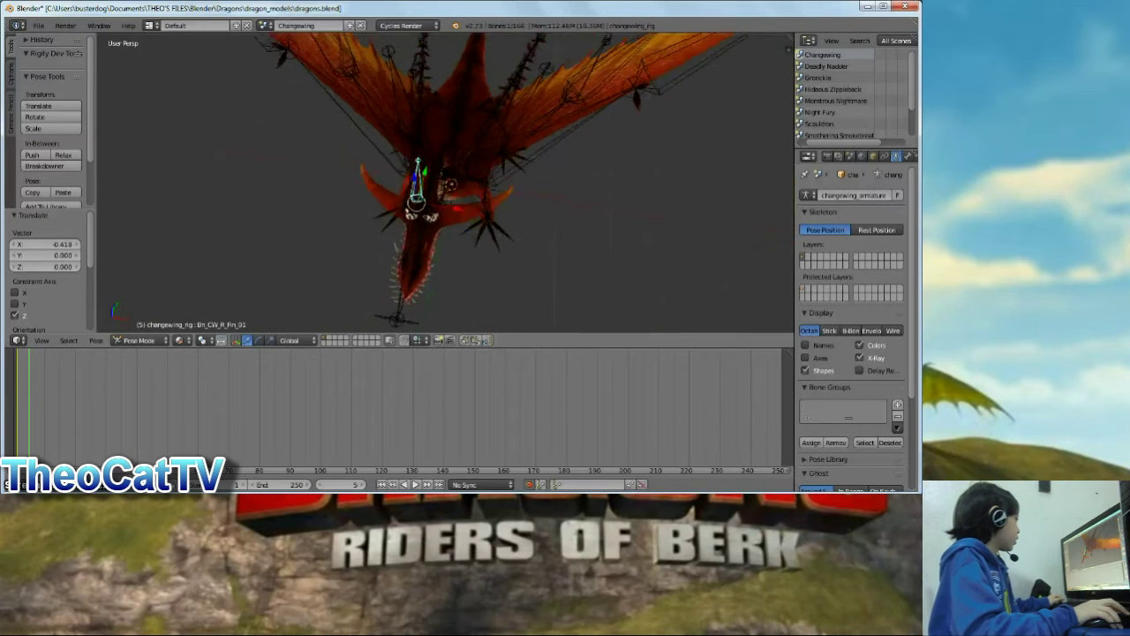
# At frame 5, select the bone at the base of the dragon's left wing
pyautogui.scroll(1, 468, 146)
pyautogui.scroll(3, 468, 146)
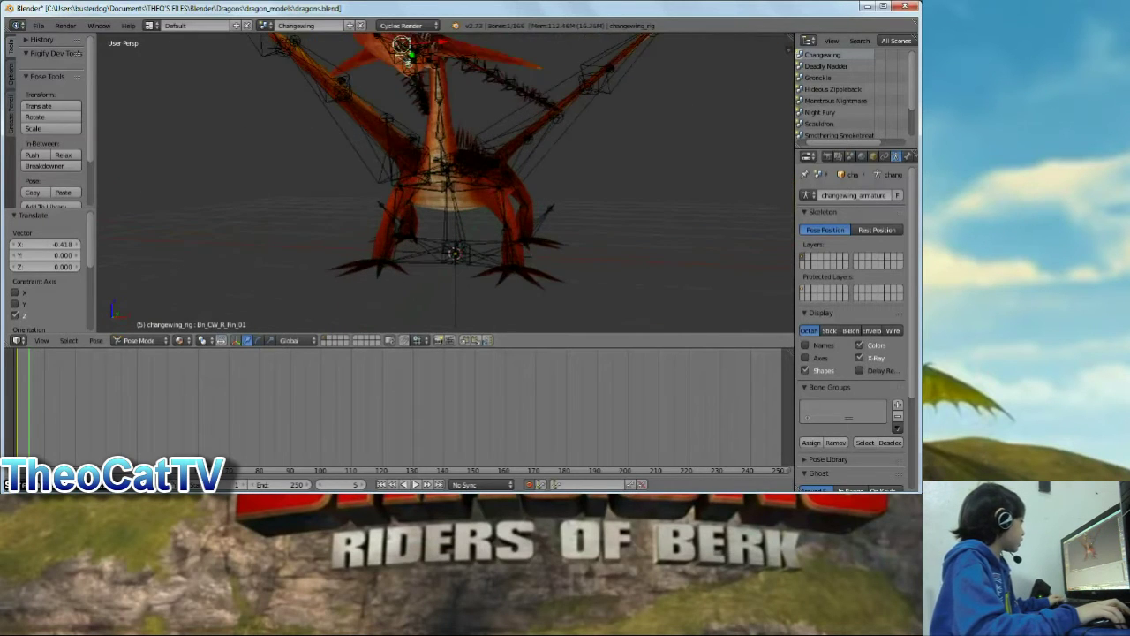
pyautogui.rightClick(458, 166)
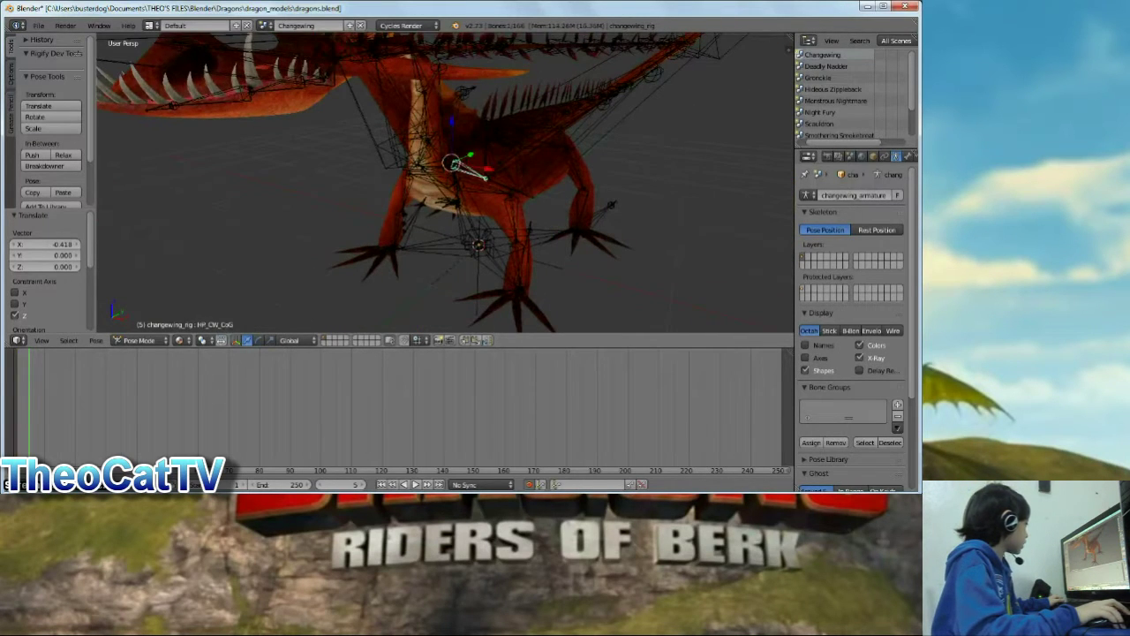
pyautogui.moveTo(459, 166); pyautogui.dragTo(530, 163, button='middle')
pyautogui.scroll(-2, 537, 154)
pyautogui.press('r')
pyautogui.press('x')
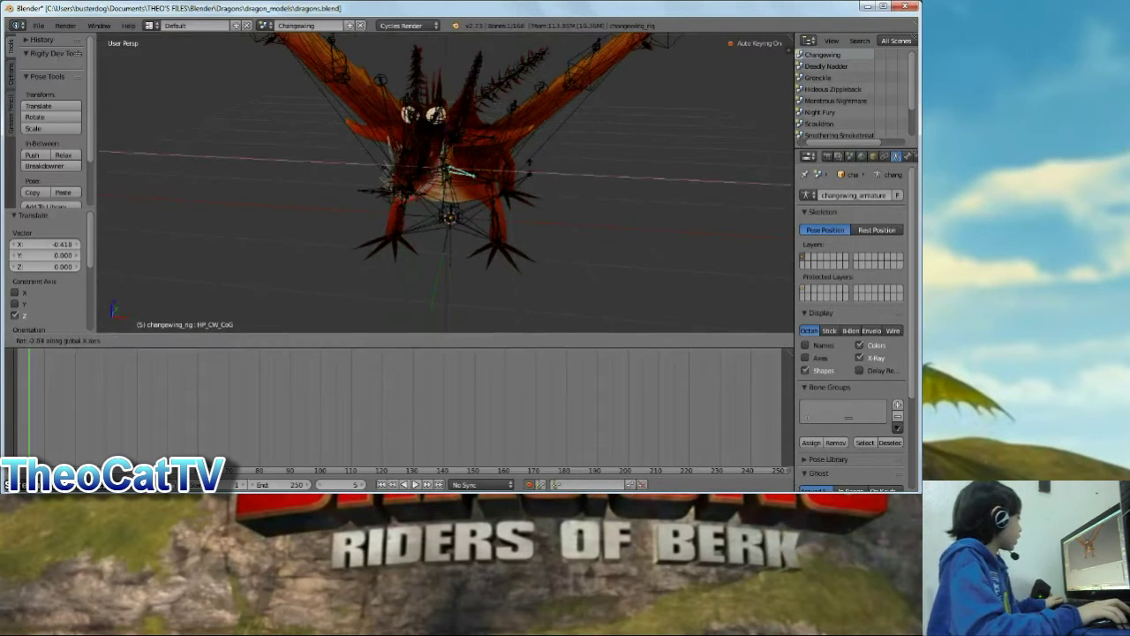
pyautogui.rightClick(529, 165)
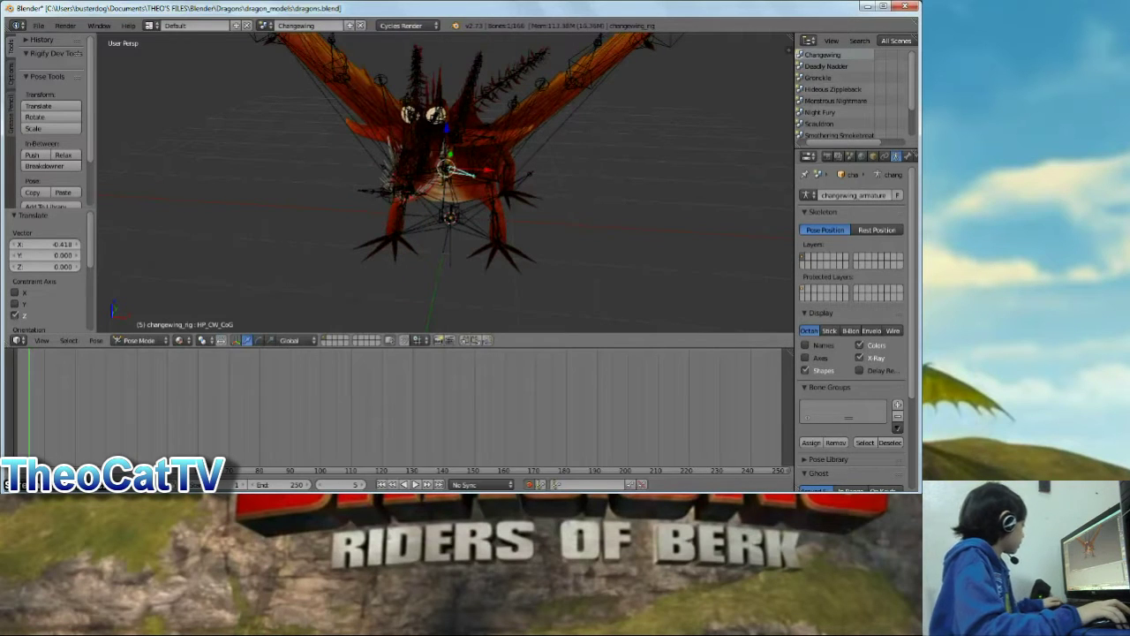
pyautogui.press('r')
pyautogui.press('y')
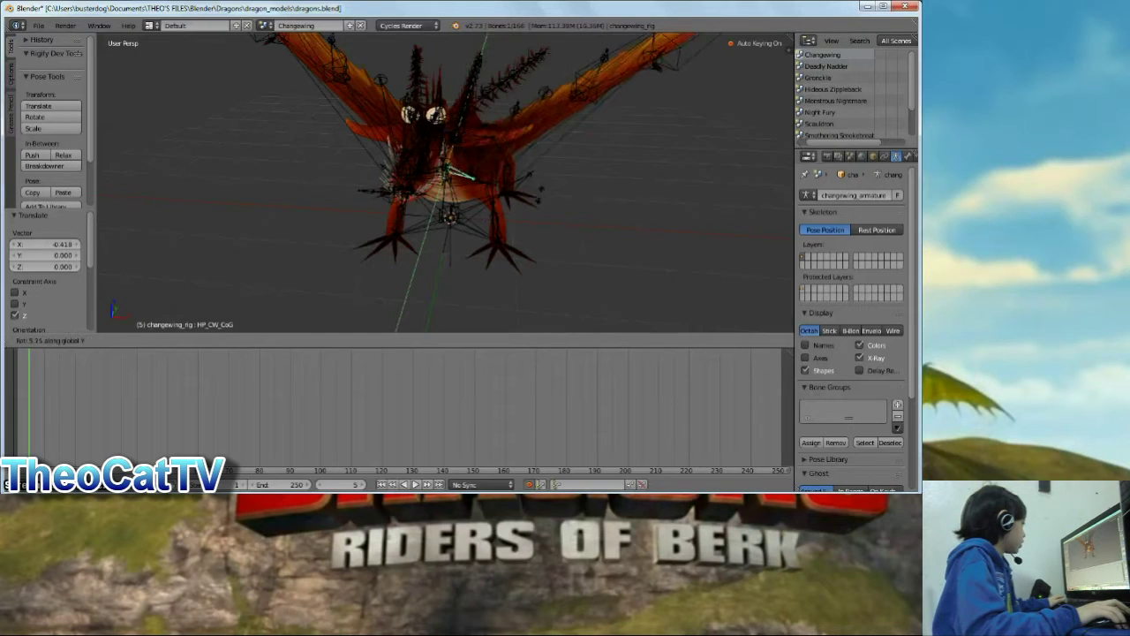
pyautogui.rightClick(568, 133)
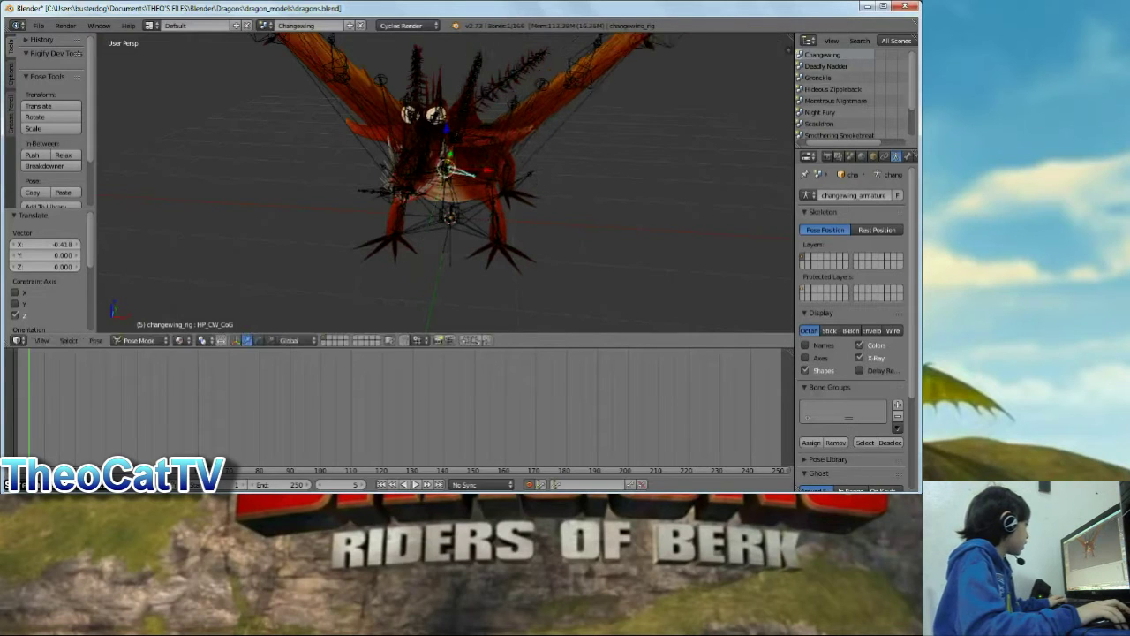
pyautogui.press('r')
pyautogui.press('y')
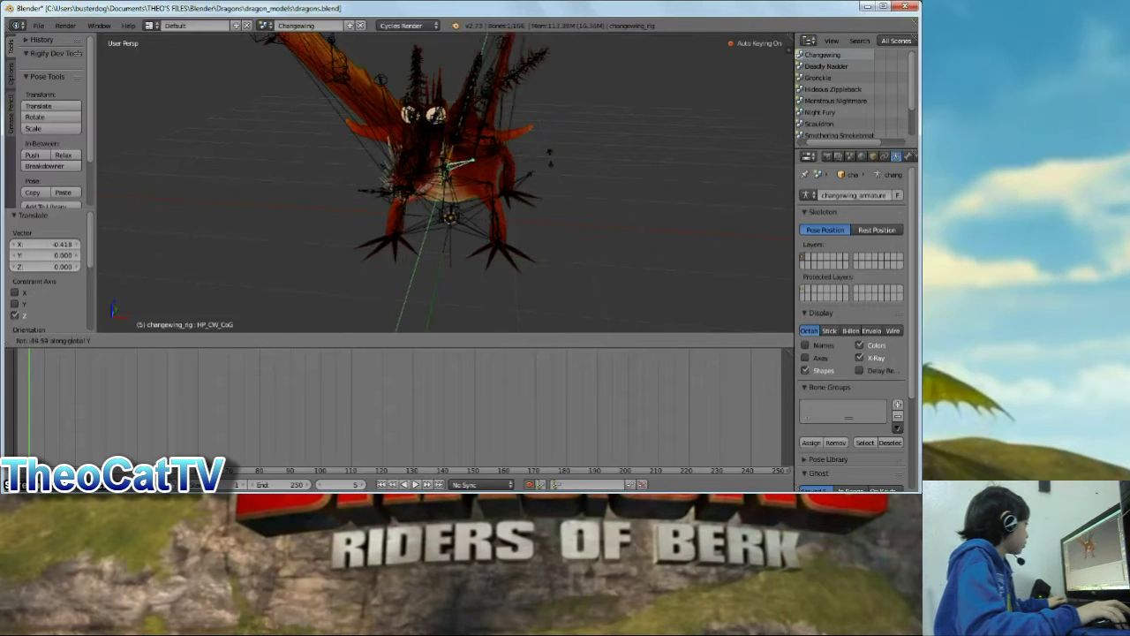
pyautogui.press('Escape')
# Rotate the left wing's base bone by about 0.67 rad around the global Y axis at frame 5
pyautogui.press('r')
pyautogui.press('y')
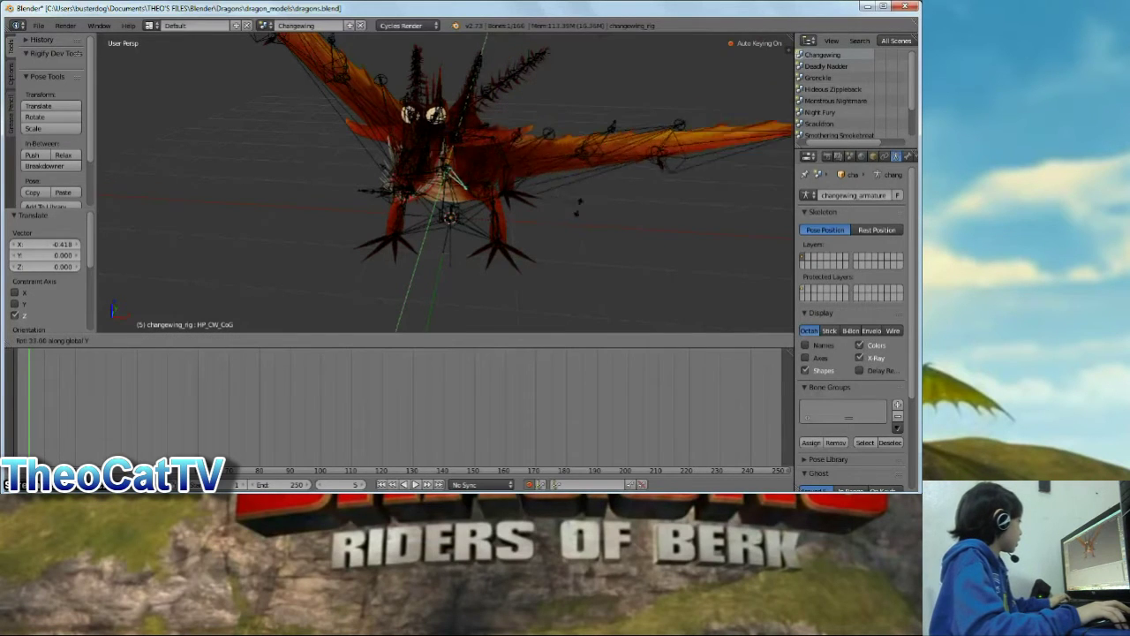
pyautogui.click(580, 219)
# Rotate the right wing's base bone by about -0.68 rad around the global Y axis at frame 5
pyautogui.moveTo(530, 176); pyautogui.dragTo(581, 150, button='middle')
pyautogui.rightClick(426, 179)
pyautogui.moveTo(427, 179); pyautogui.dragTo(371, 230, button='middle')
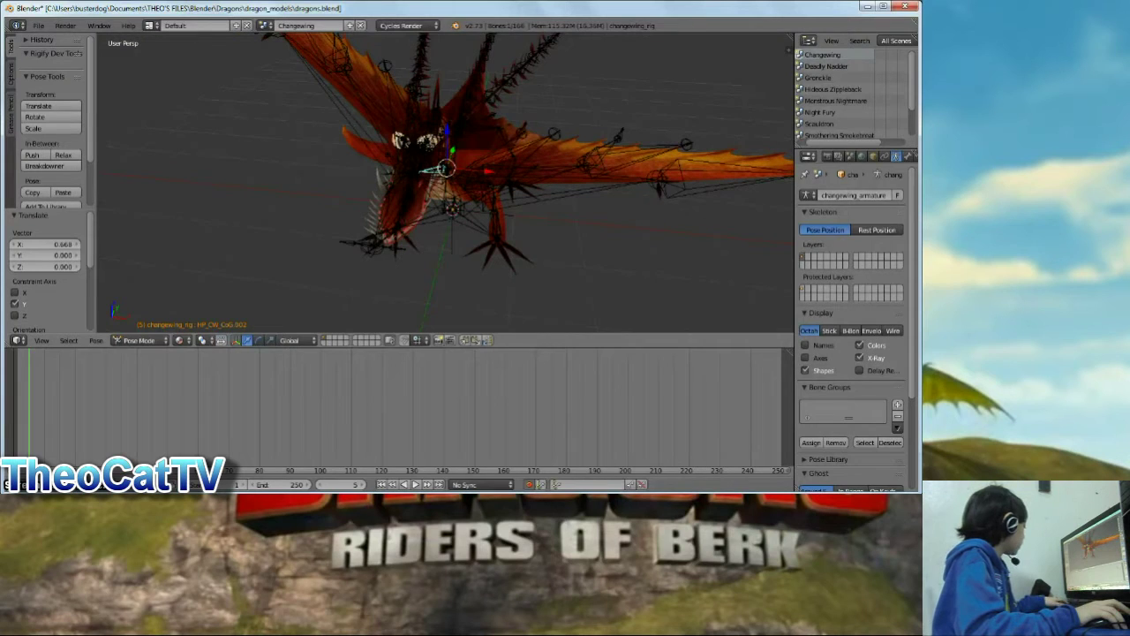
pyautogui.press('r')
pyautogui.press('y')
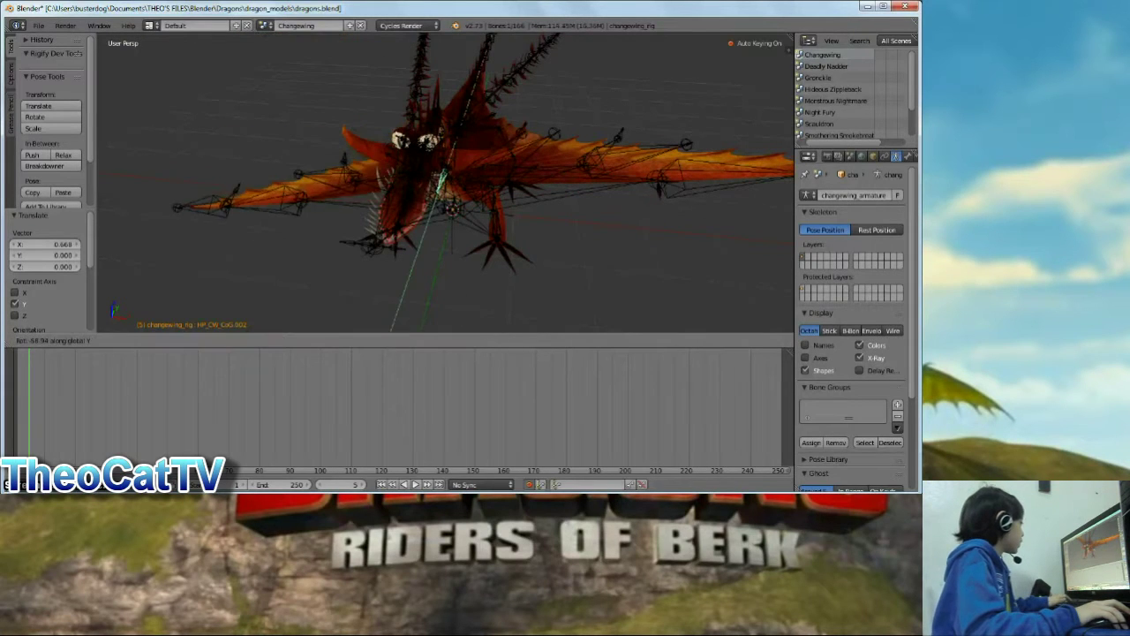
pyautogui.click(388, 247)
pyautogui.moveTo(389, 247); pyautogui.dragTo(398, 159, button='middle')
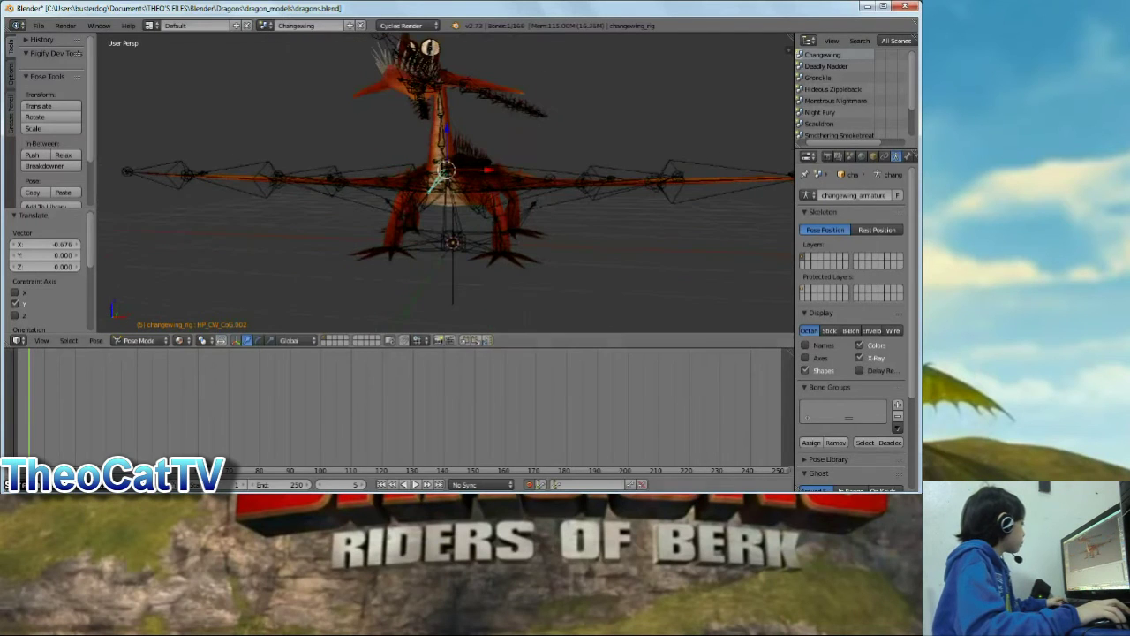
# At frame 10, raise the right wing by rotating its base bone about 0.82 rad around global Y
pyautogui.moveTo(30, 406); pyautogui.dragTo(47, 406)
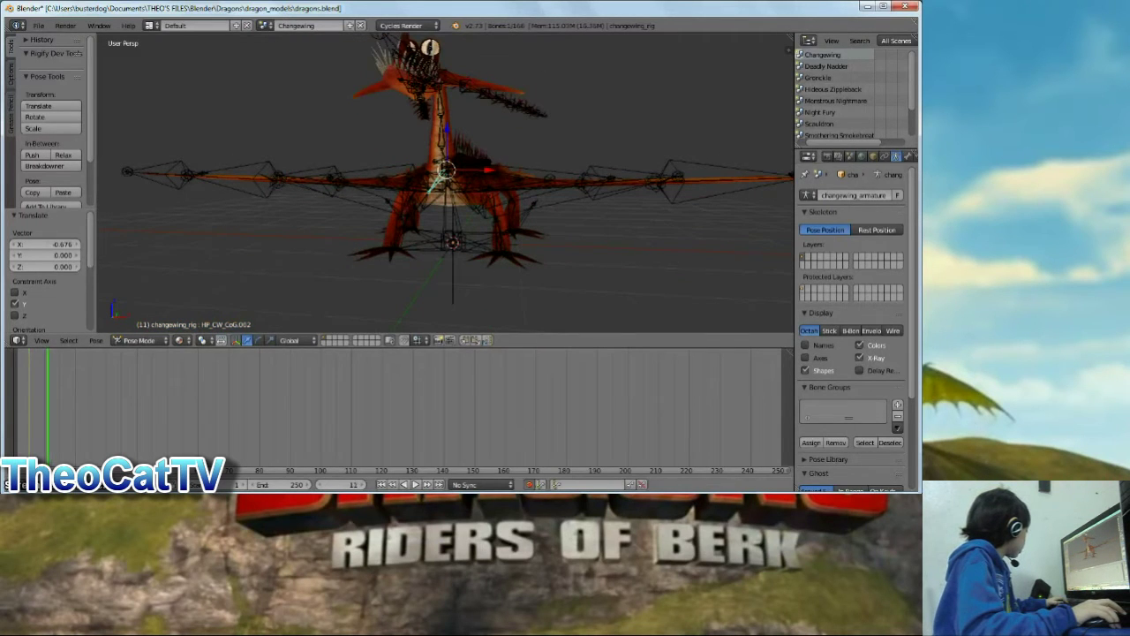
pyautogui.press('Left')
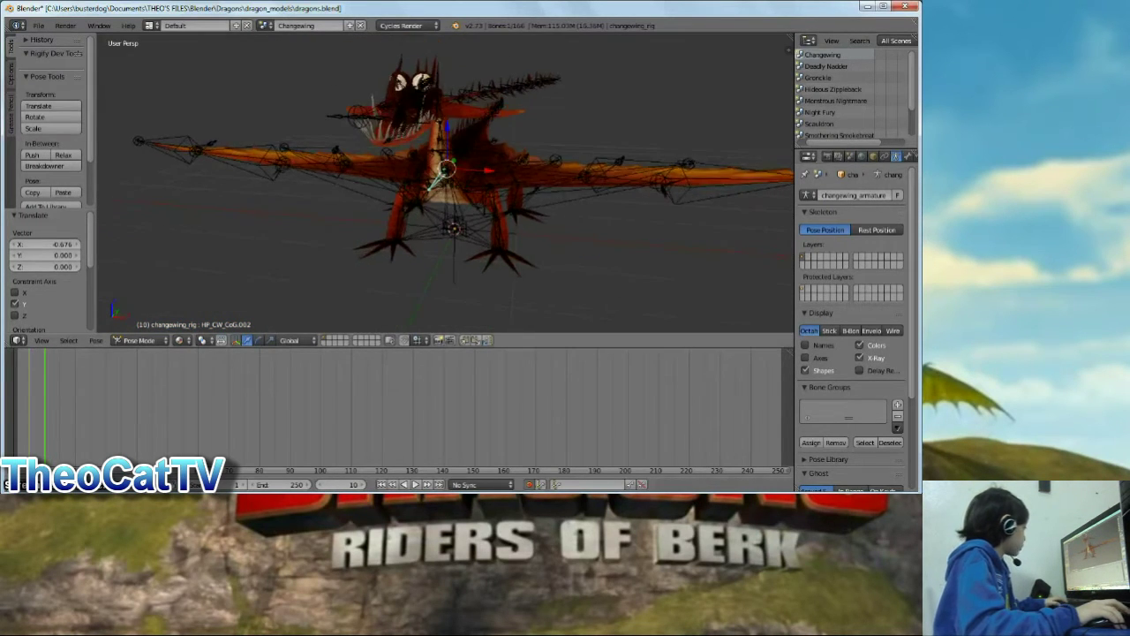
pyautogui.press('r')
pyautogui.press('y')
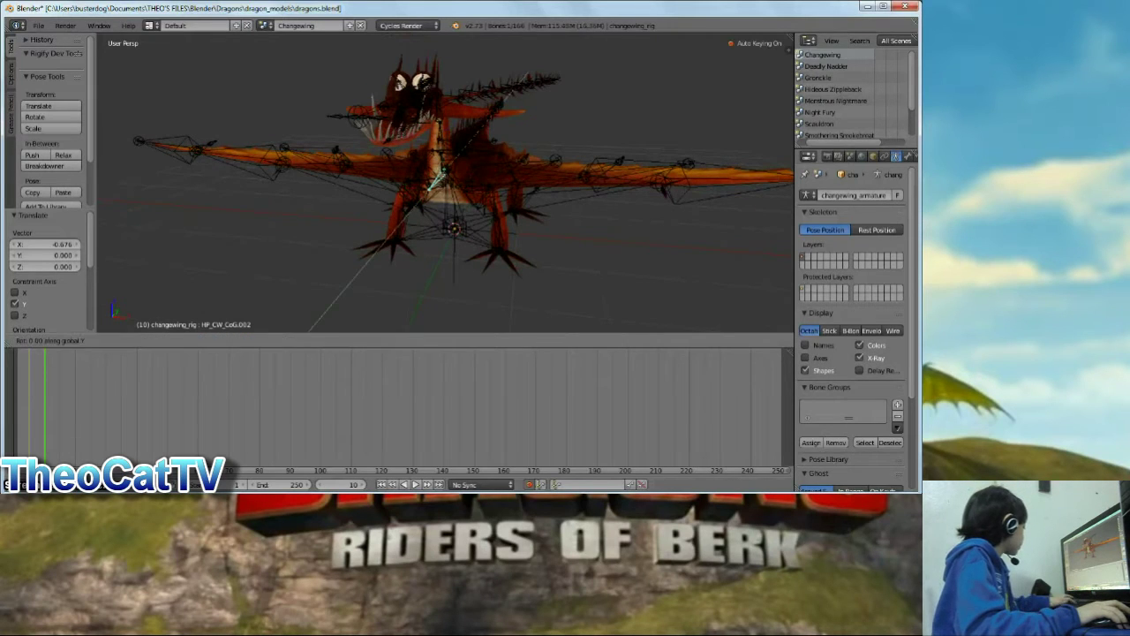
pyautogui.click(442, 186)
pyautogui.moveTo(442, 185); pyautogui.dragTo(393, 198, button='middle')
pyautogui.rightClick(459, 221)
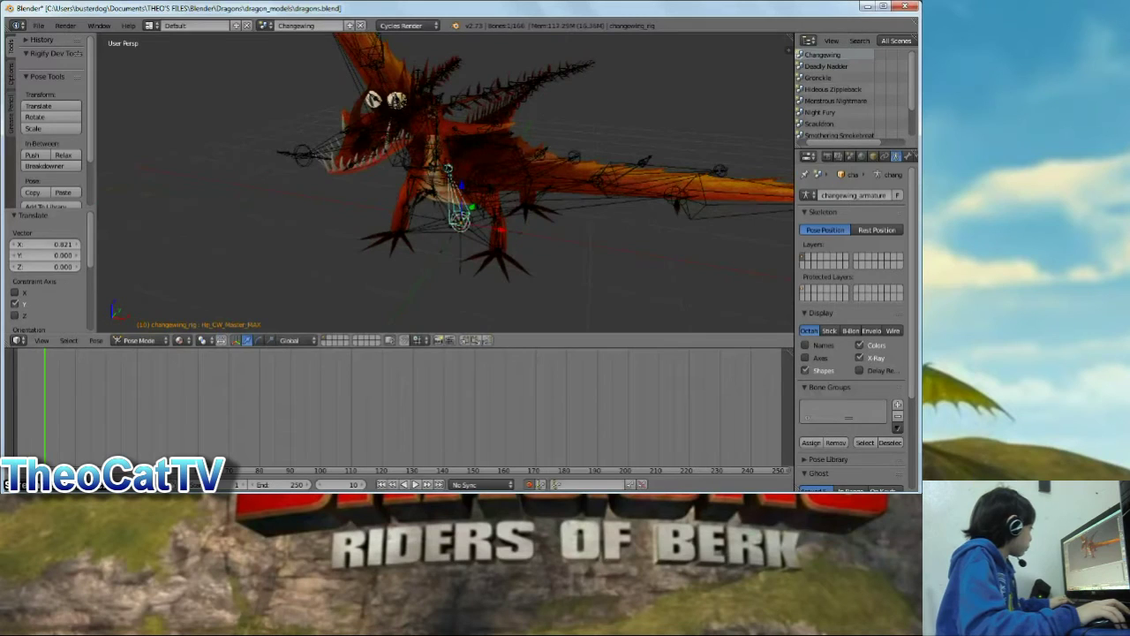
pyautogui.press('g')
pyautogui.press('Escape')
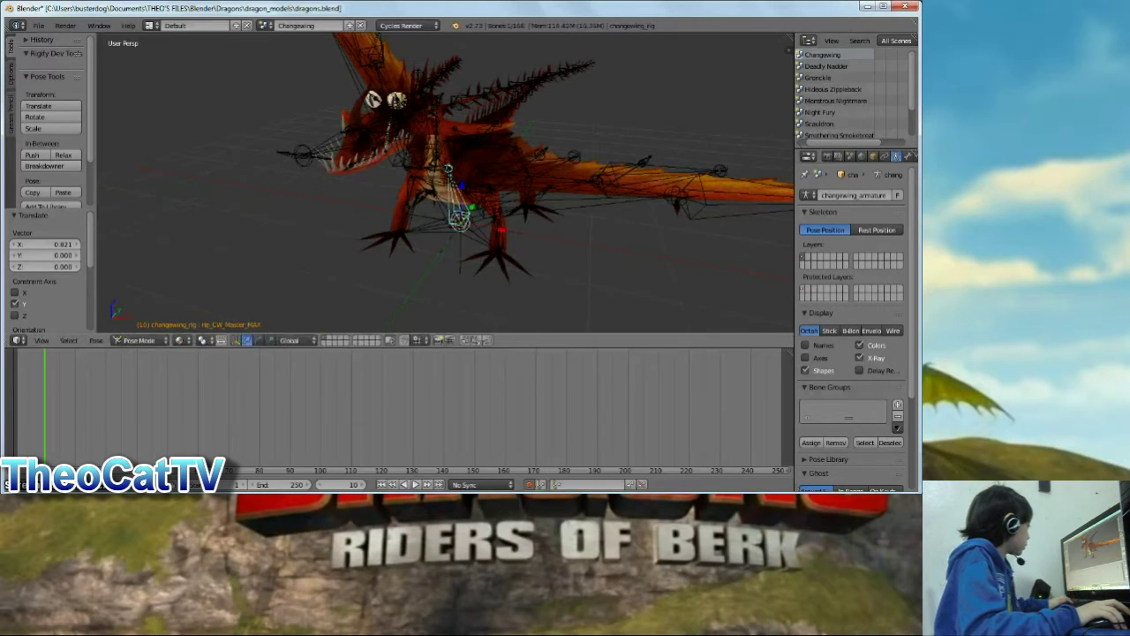
# Raise the left wing at frame 10 by rotating its base bone about -0.97 rad around global Y
pyautogui.rightClick(448, 169)
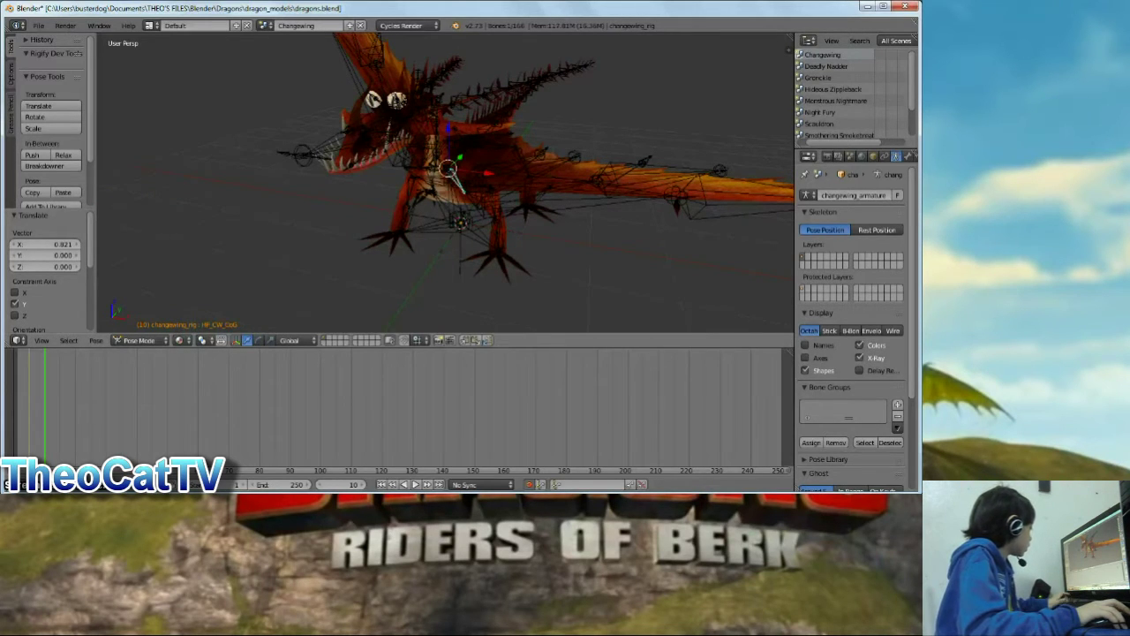
pyautogui.press('r')
pyautogui.press('y')
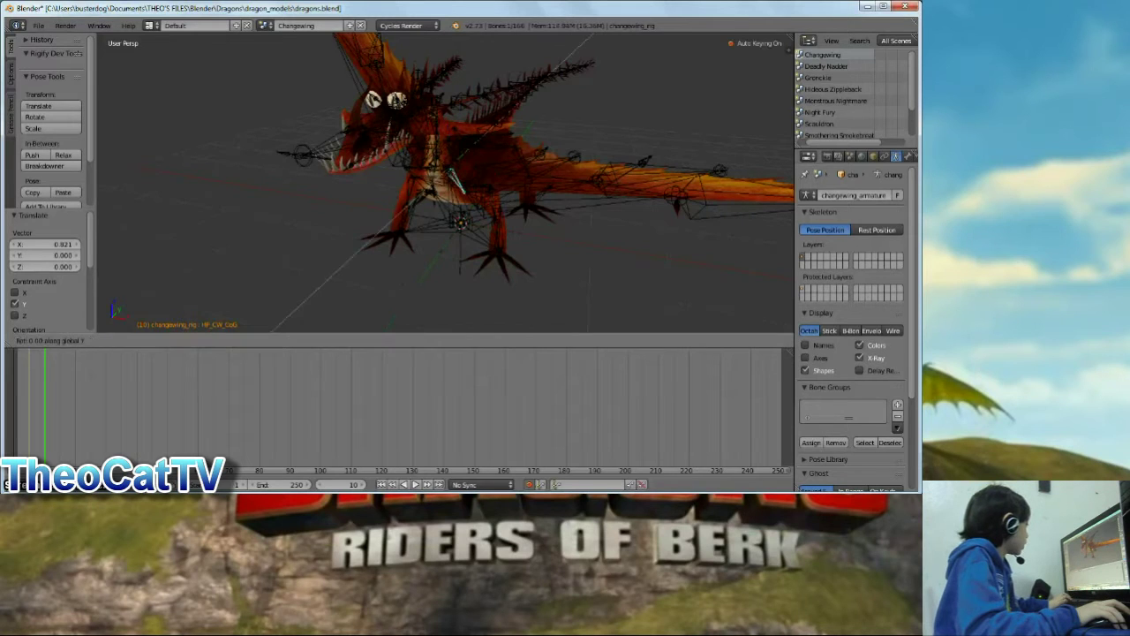
pyautogui.click(292, 256)
# At frame 15, lower the left wing by rotating its base bone about 0.85 rad around global Y
pyautogui.moveTo(292, 256); pyautogui.dragTo(698, 212, button='middle')
pyautogui.moveTo(566, 212); pyautogui.dragTo(644, 228, button='middle')
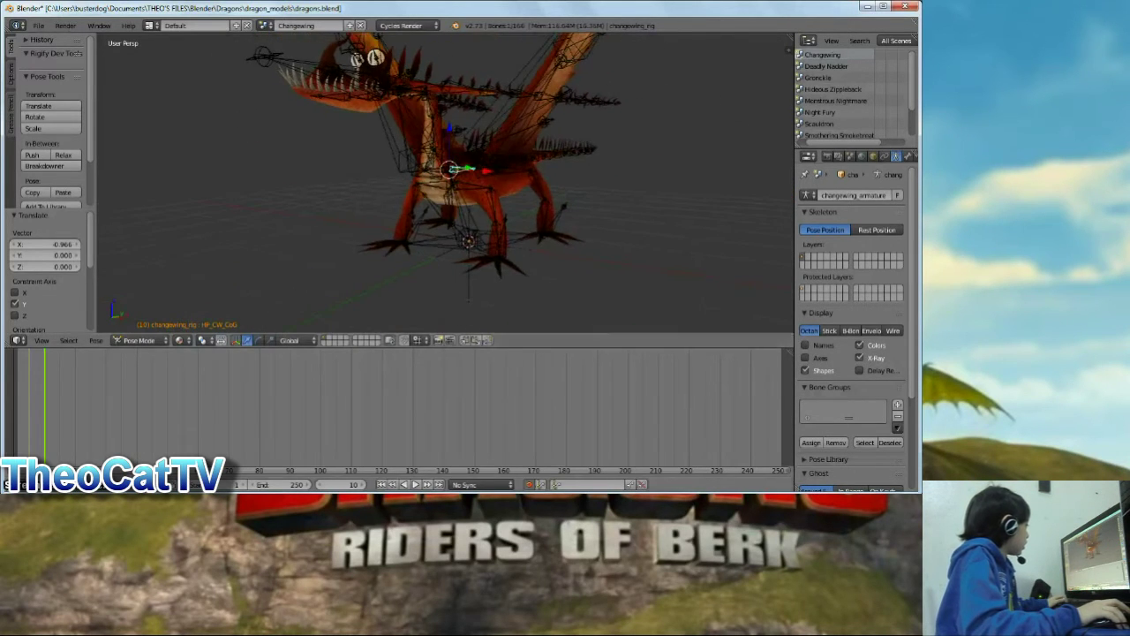
pyautogui.moveTo(46, 407); pyautogui.dragTo(60, 406)
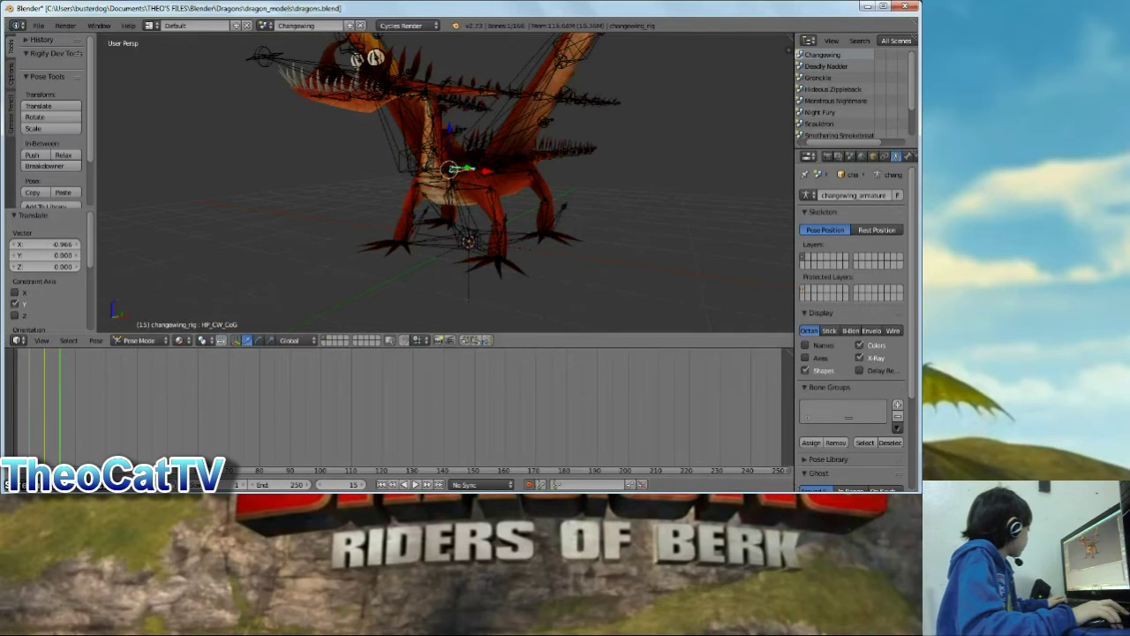
pyautogui.moveTo(424, 217); pyautogui.dragTo(556, 208, button='middle')
pyautogui.press('r')
pyautogui.press('y')
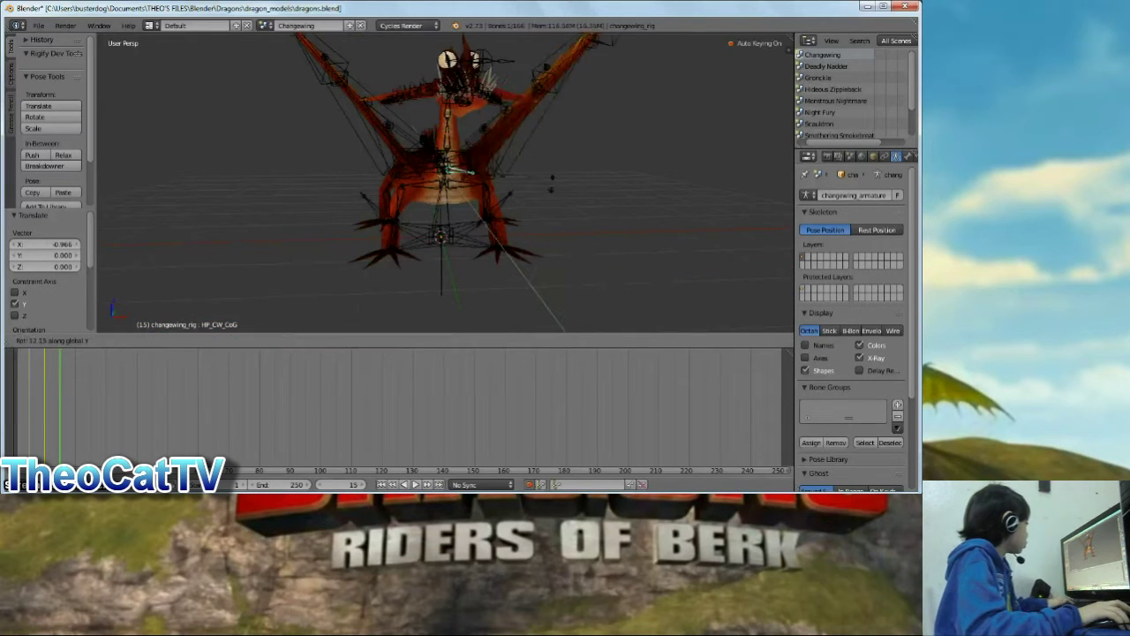
pyautogui.click(568, 275)
# Lower the right wing at frame 15 by rotating its base bone around global Y to match the left wing
pyautogui.moveTo(567, 274); pyautogui.dragTo(562, 304, button='middle')
pyautogui.moveTo(460, 212); pyautogui.dragTo(517, 199, button='middle')
pyautogui.rightClick(427, 172)
pyautogui.moveTo(433, 177); pyautogui.dragTo(381, 175, button='middle')
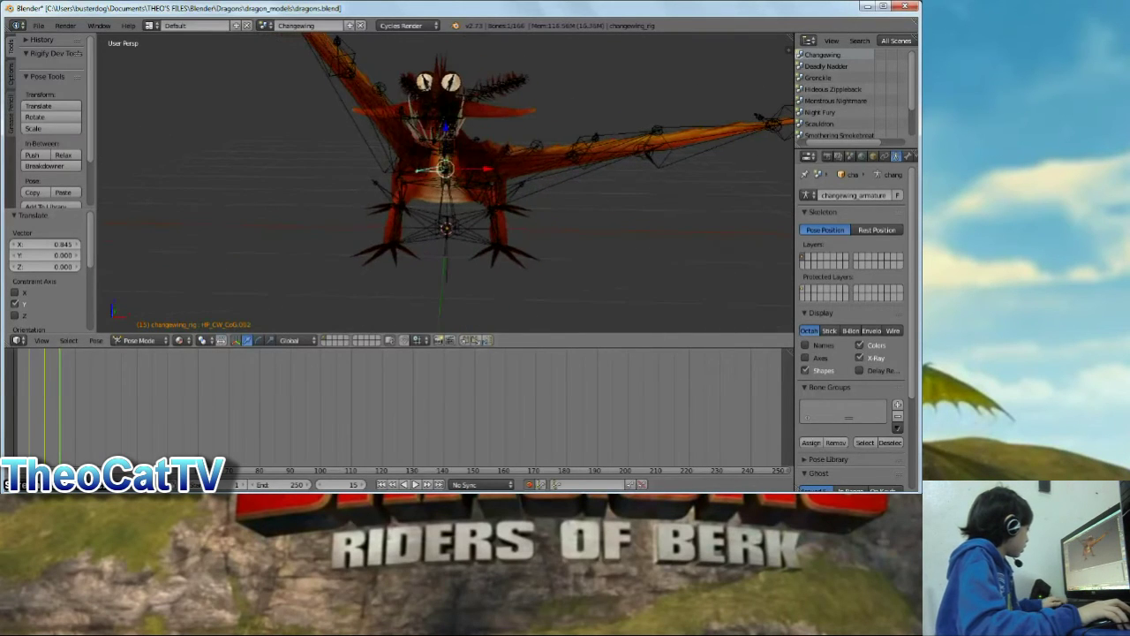
pyautogui.press('r')
pyautogui.press('y')
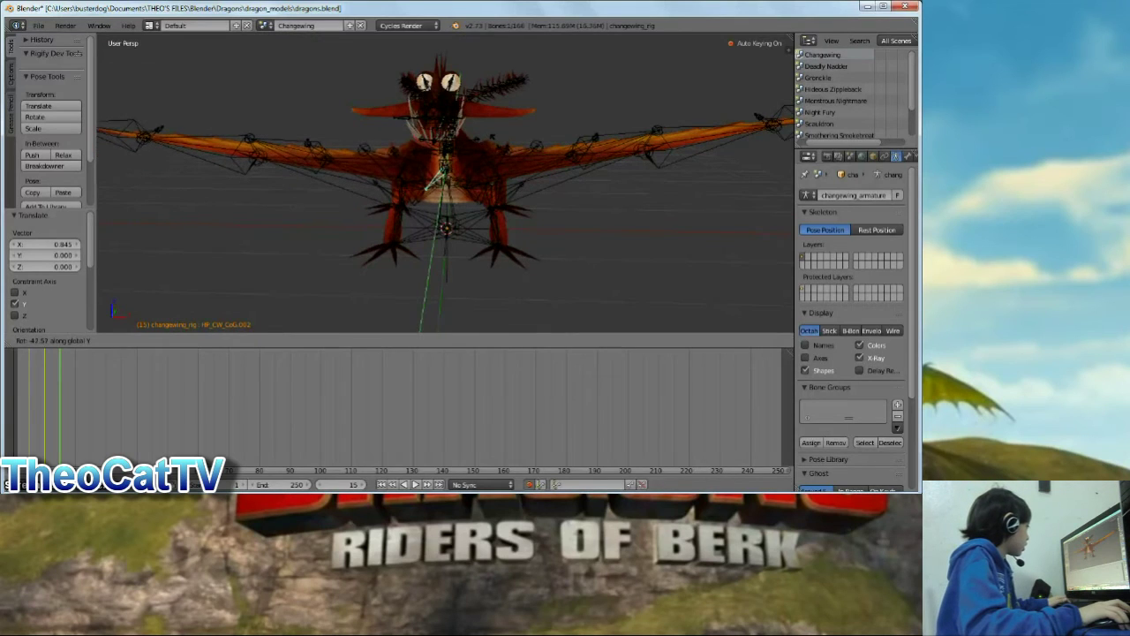
pyautogui.click(485, 140)
# At frame 20, raise the right wing by rotating its base bone about 0.70 rad around global Y
pyautogui.press('Right')
pyautogui.press('Right')
pyautogui.press('Right')
pyautogui.press('Right')
pyautogui.press('Right')
pyautogui.press('r')
pyautogui.press('y')
pyautogui.click(540, 184)
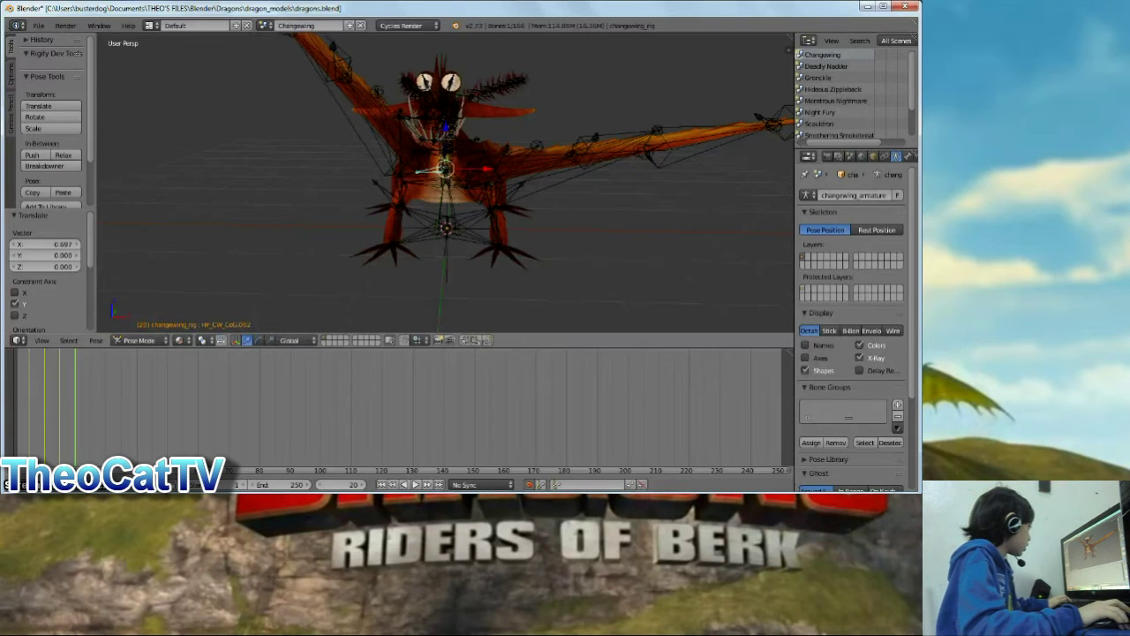
# Raise the left wing at frame 20 by rotating its base bone about -0.63 rad around global Y
pyautogui.scroll(2, 540, 185)
pyautogui.rightClick(463, 179)
pyautogui.scroll(-3, 463, 179)
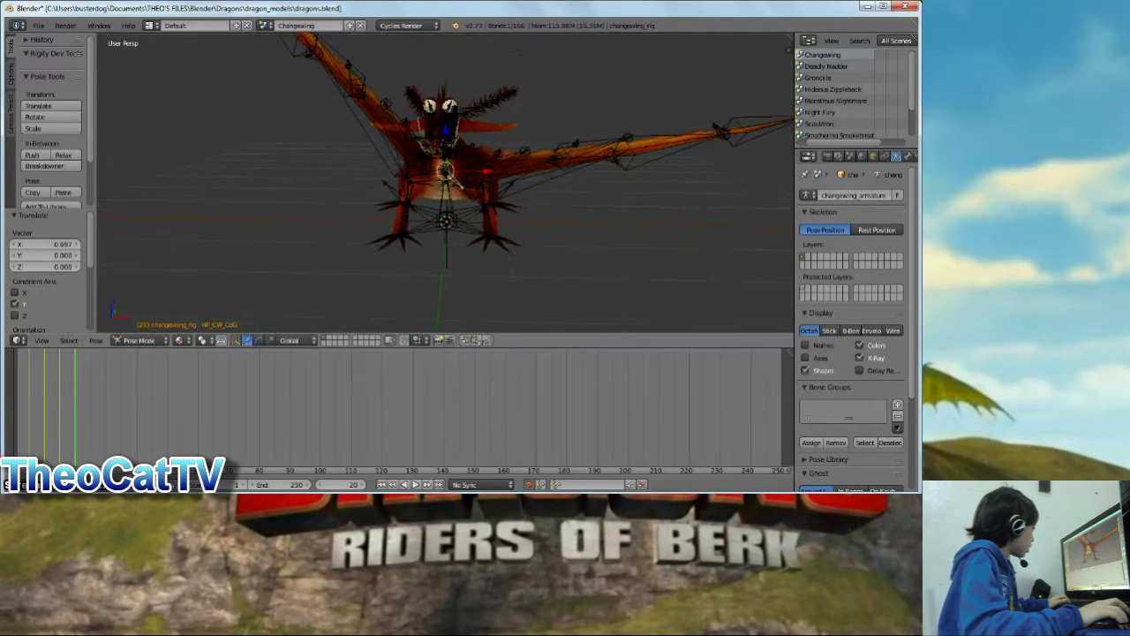
pyautogui.press('r')
pyautogui.press('y')
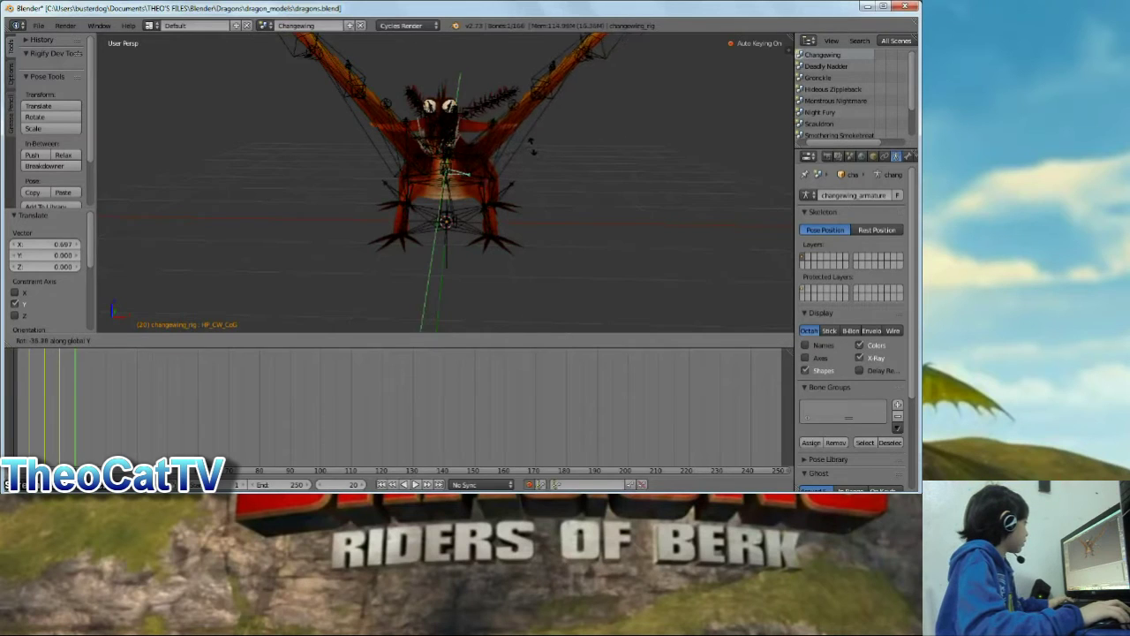
pyautogui.click(533, 143)
# Step back and forth through the keyed frames between 0 and 20 to check the wing flap
pyautogui.moveTo(533, 143)
pyautogui.mouseDown(button='middle')
pyautogui.moveTo(402, 133)
pyautogui.moveTo(662, 131)
pyautogui.moveTo(532, 126)
pyautogui.moveTo(528, 256)
pyautogui.moveTo(481, 115)
pyautogui.moveTo(402, 163)
pyautogui.moveTo(366, 141)
pyautogui.moveTo(534, 139)
pyautogui.mouseUp(button='middle')
pyautogui.scroll(-4, 534, 140)
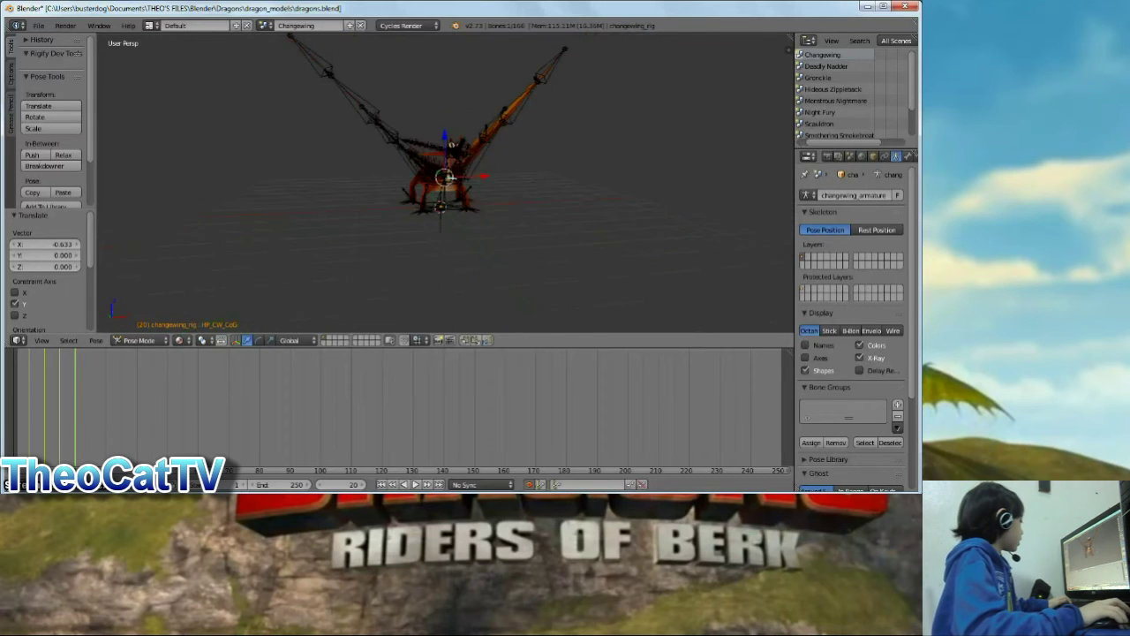
pyautogui.scroll(3, 446, 182)
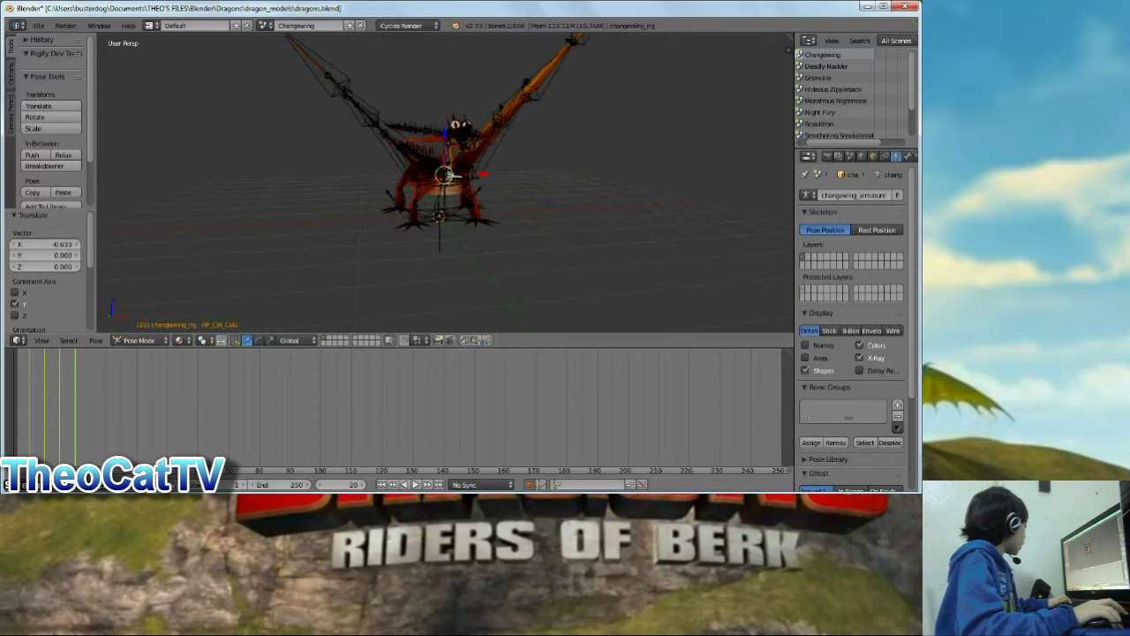
pyautogui.press('Left')
pyautogui.press('Left')
pyautogui.press('Left')
pyautogui.press('Left')
pyautogui.press('Left')
pyautogui.press('Left')
pyautogui.press('Left')
pyautogui.press('Left')
pyautogui.press('Left')
pyautogui.press('Left')
pyautogui.press('Left')
pyautogui.press('Left')
pyautogui.press('Left')
pyautogui.press('Left')
pyautogui.press('Left')
pyautogui.press('Left')
pyautogui.press('Left')
pyautogui.press('Left')
pyautogui.press('Left')
pyautogui.press('Left')
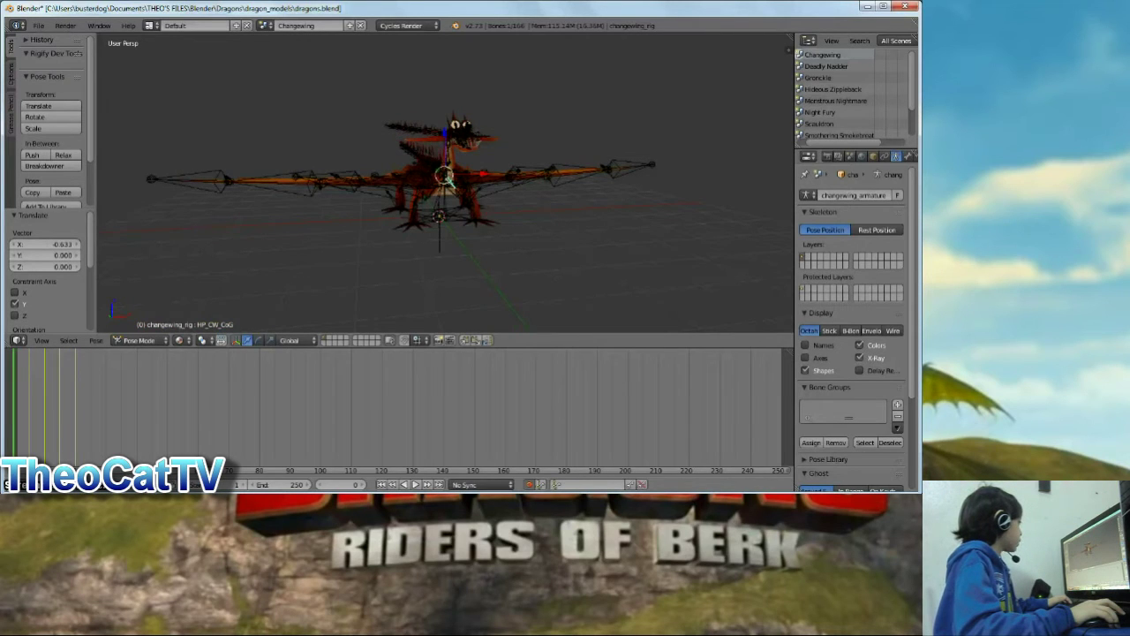
pyautogui.press('Right')
pyautogui.press('Right')
pyautogui.press('Right')
pyautogui.press('Right')
pyautogui.press('Right')
pyautogui.press('Right')
pyautogui.press('Right')
pyautogui.press('Right')
pyautogui.press('Right')
pyautogui.press('Right')
pyautogui.press('Right')
pyautogui.press('Right')
pyautogui.press('Right')
pyautogui.press('Right')
pyautogui.press('Right')
pyautogui.press('Right')
pyautogui.press('Right')
pyautogui.press('Right')
pyautogui.press('Right')
pyautogui.press('Right')
pyautogui.press('Right')
pyautogui.press('Right')
pyautogui.press('Right')
pyautogui.press('Right')
pyautogui.press('Right')
pyautogui.press('Right')
pyautogui.press('Left')
pyautogui.press('Left')
pyautogui.press('Left')
pyautogui.press('Left')
pyautogui.press('Left')
pyautogui.press('Left')
pyautogui.press('Left')
pyautogui.press('Left')
pyautogui.press('Left')
pyautogui.press('Left')
pyautogui.press('Left')
pyautogui.press('Left')
pyautogui.press('Left')
pyautogui.press('Left')
pyautogui.press('Left')
pyautogui.press('Left')
pyautogui.press('Left')
pyautogui.press('Left')
pyautogui.press('Left')
pyautogui.press('Left')
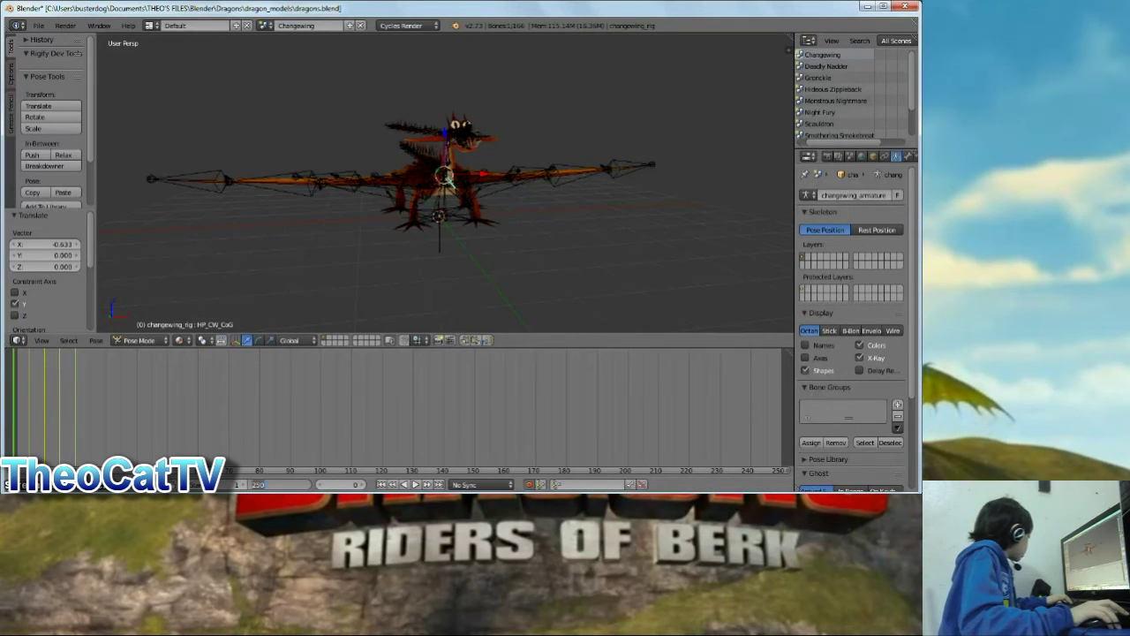
# Set the animation's end frame to 20
pyautogui.write('0')
pyautogui.press('Return')
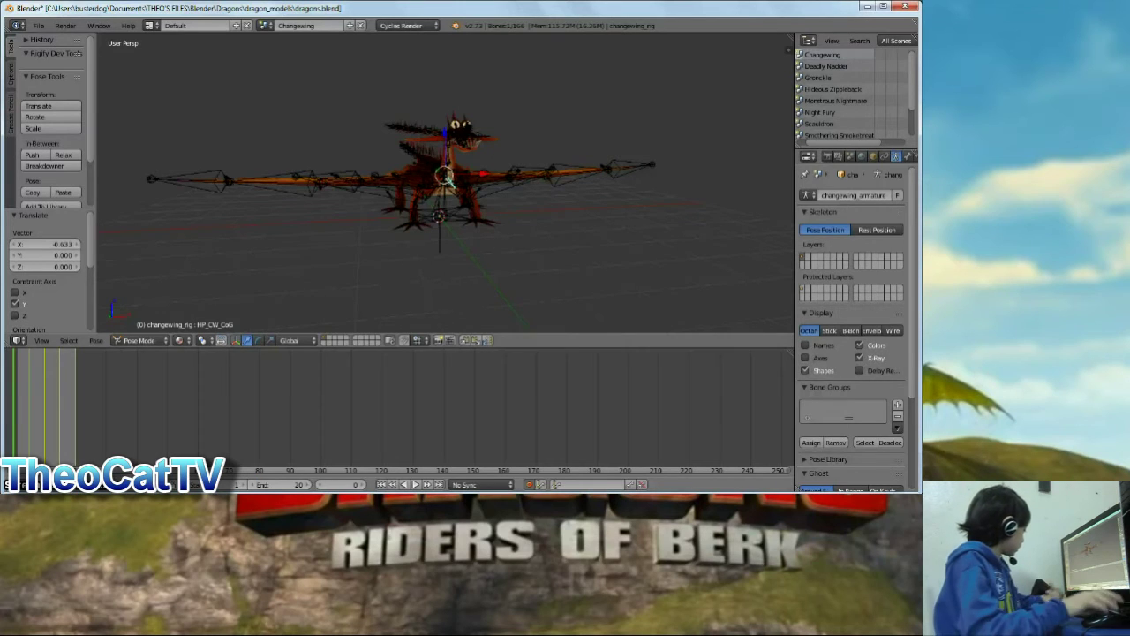
# Play back the looping wing flap, stop it and return to frame 1
pyautogui.click(415, 484)
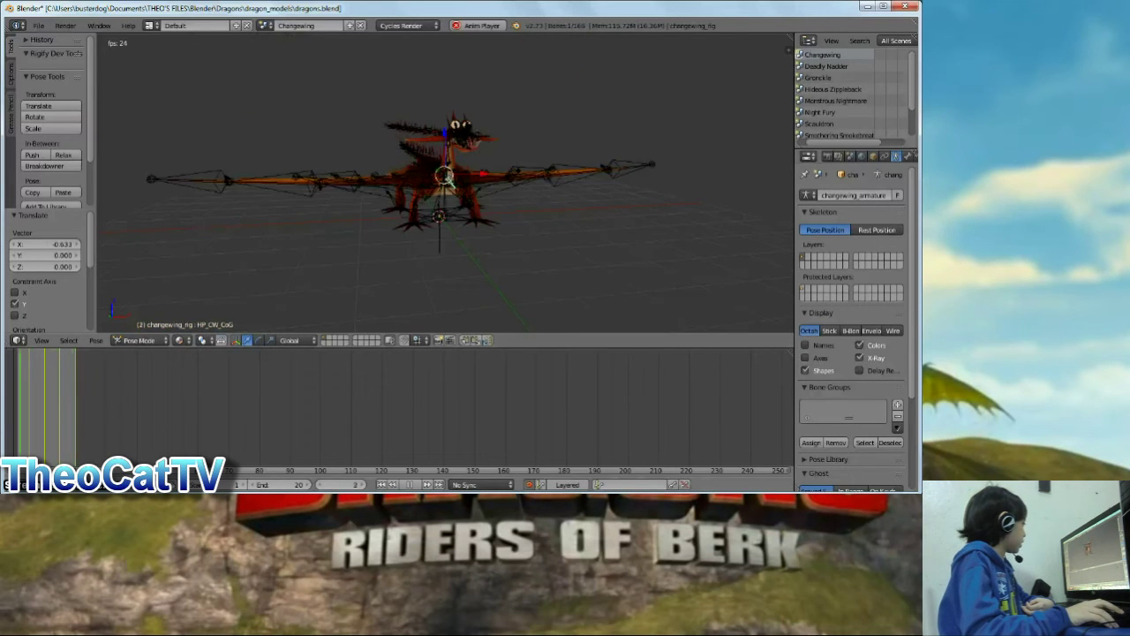
pyautogui.hotkey('alt', 'a')
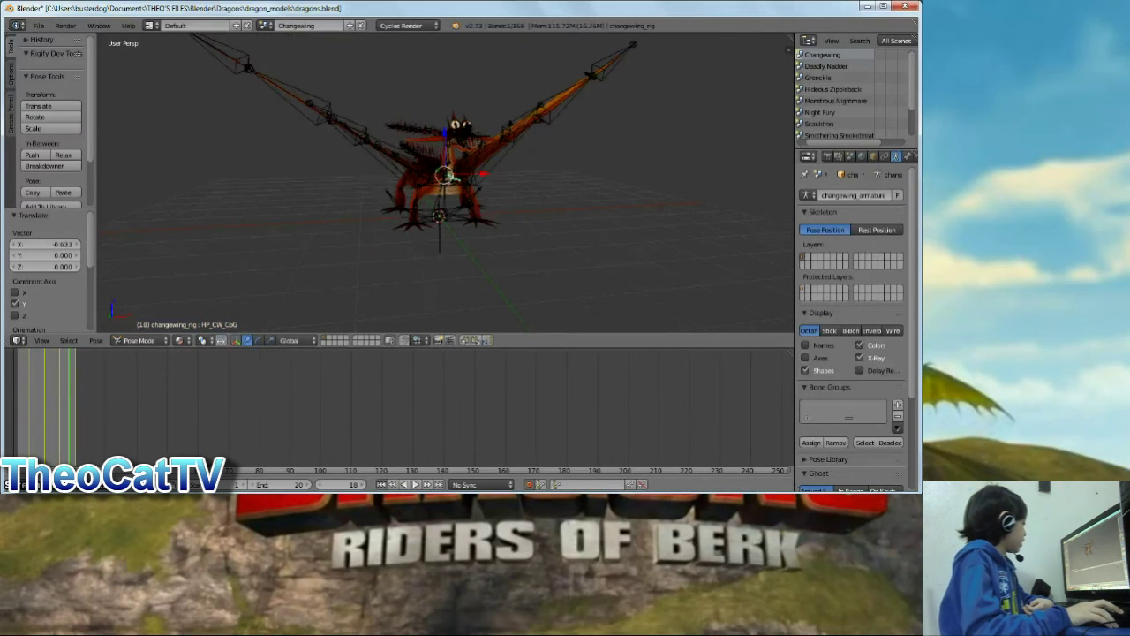
pyautogui.hotkey('shift', 'Left')
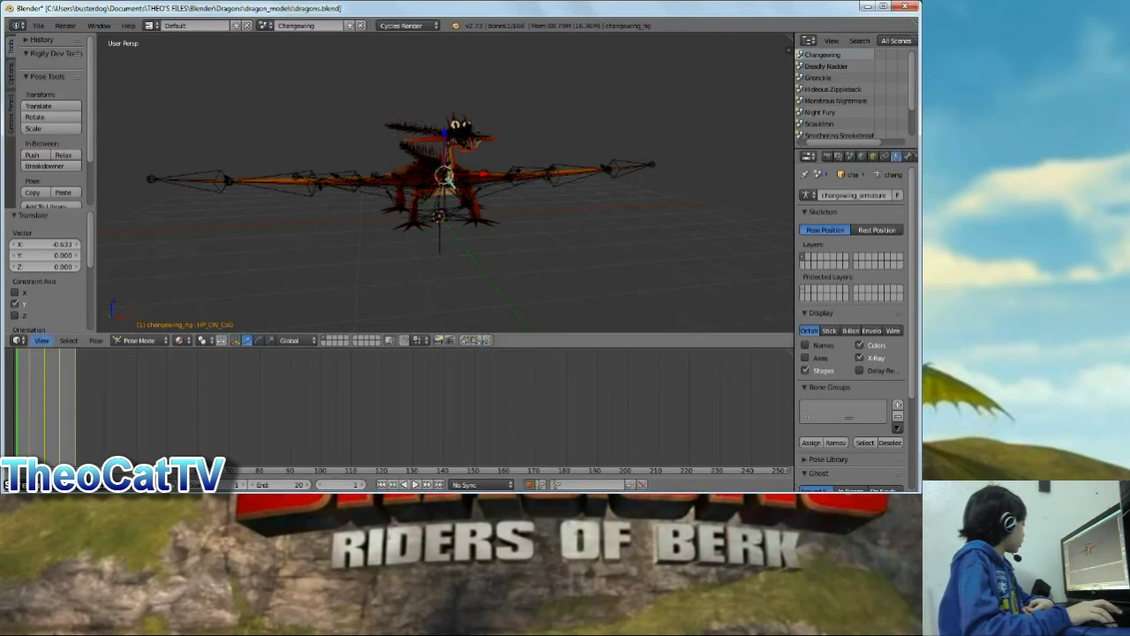